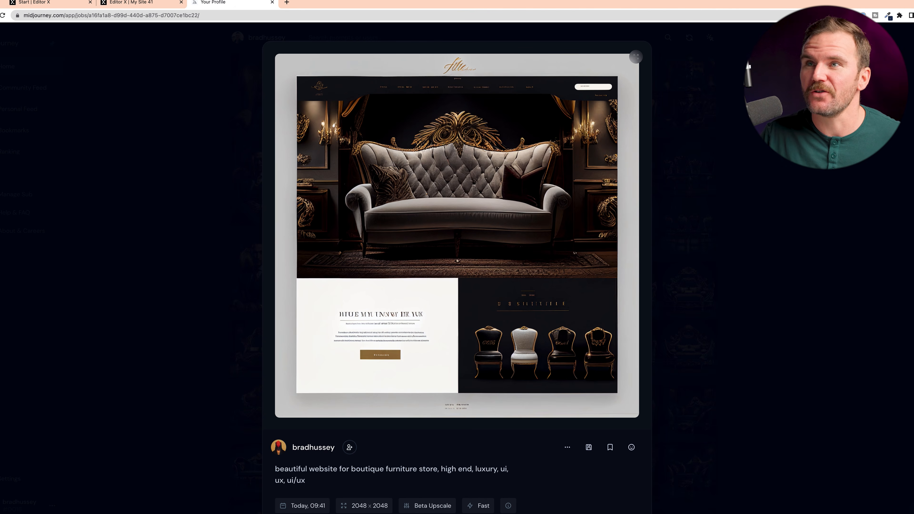
Switch to the Editor X preview, look through the SPAZIO home page, and narrow the preview width to 1892 px.
click(155, 5)
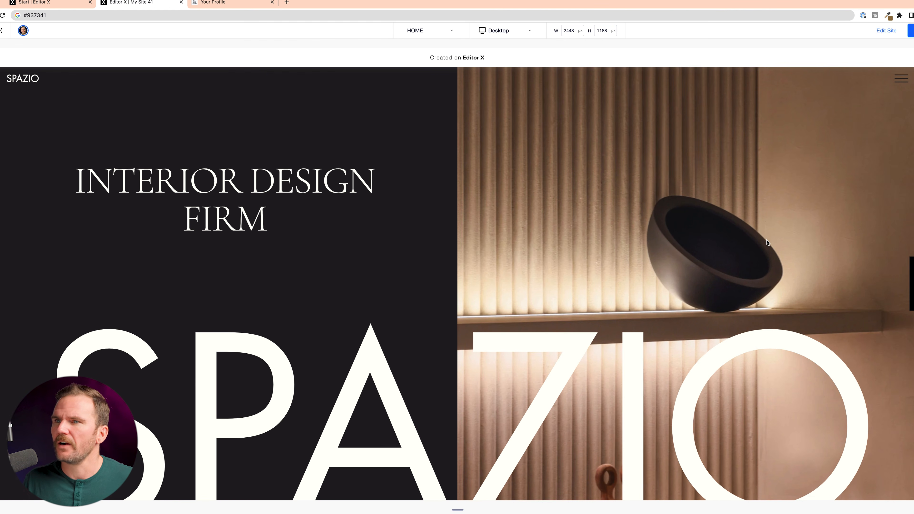
scroll(768, 242, down, 10)
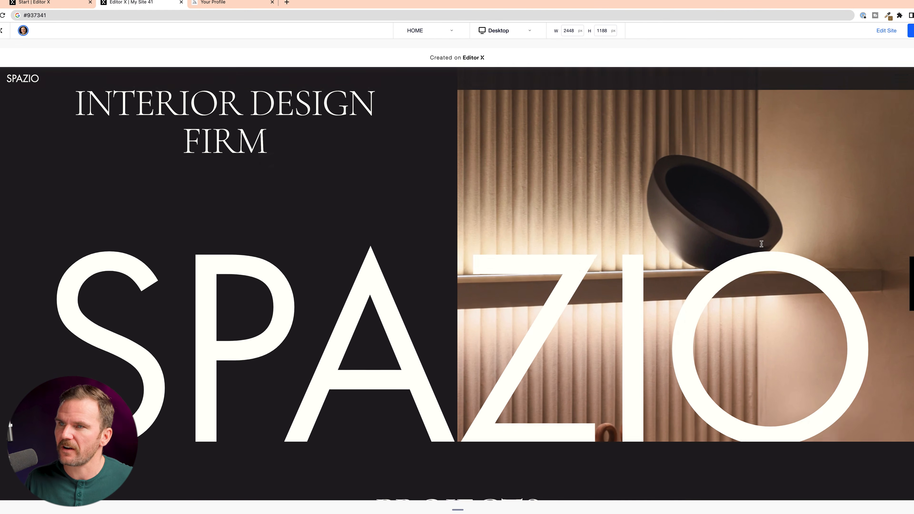
scroll(770, 248, down, 10)
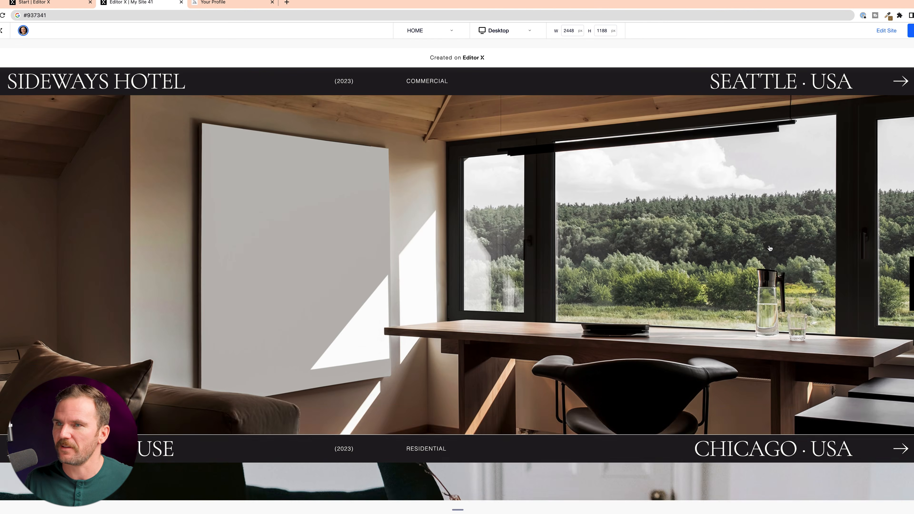
scroll(770, 249, down, 10)
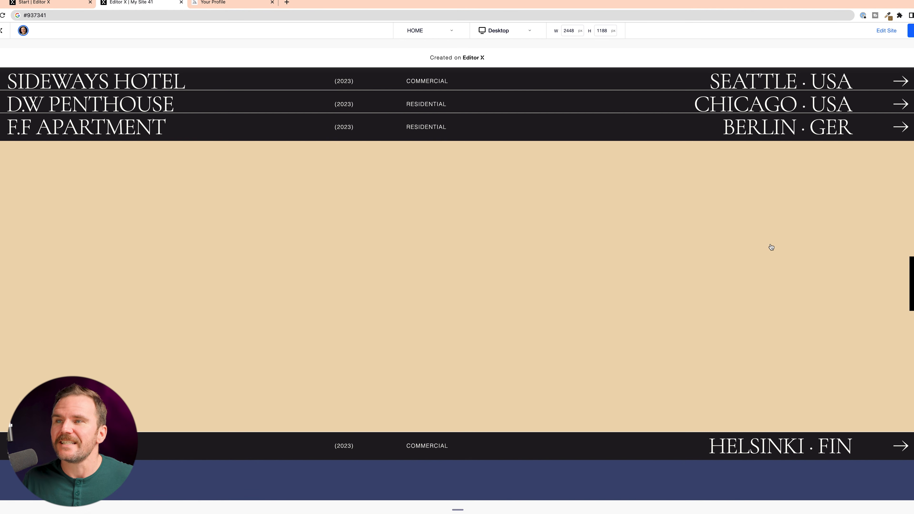
scroll(772, 247, up, 15)
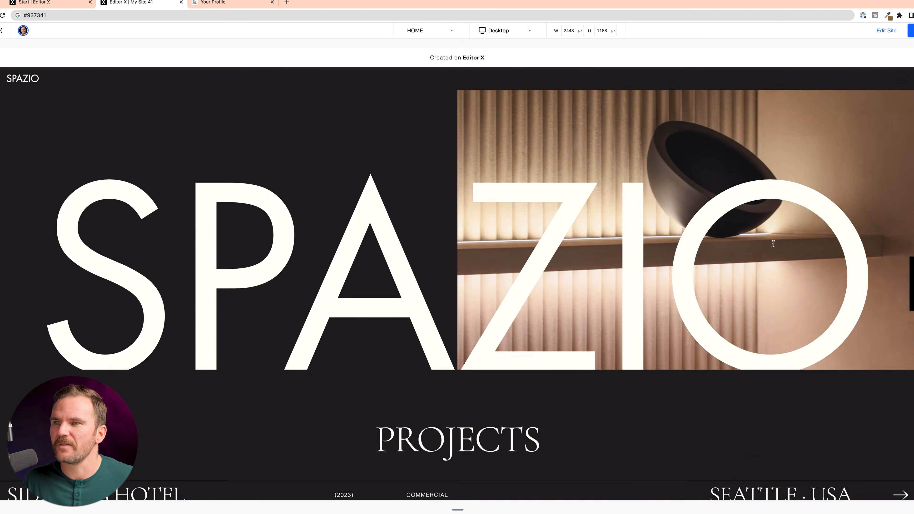
scroll(773, 244, up, 4)
drag(913, 281, 827, 282)
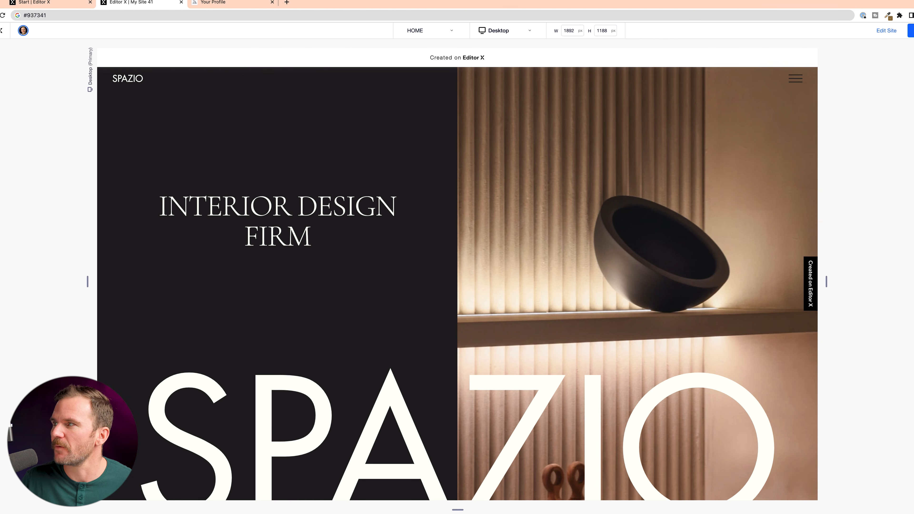
Return to editing the site and add a blank section above the Interior Design Firm section on the home page.
click(886, 31)
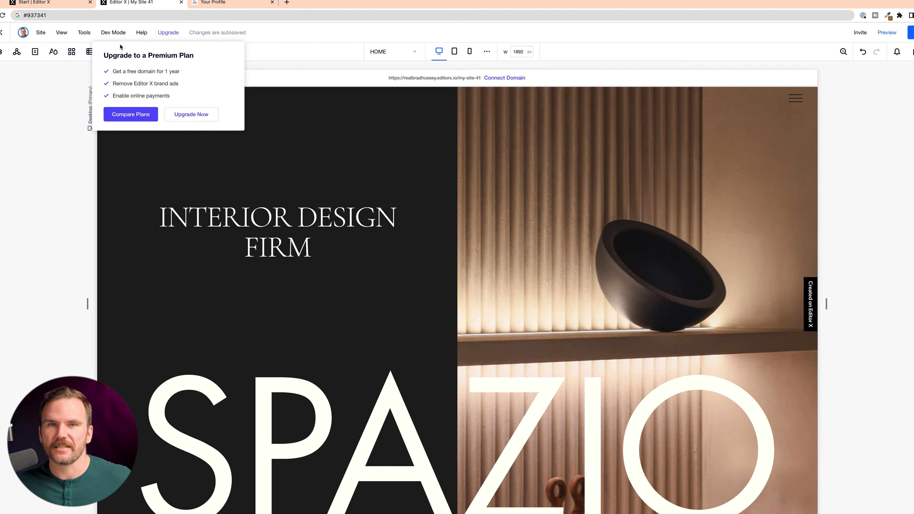
mouse_move(110, 34)
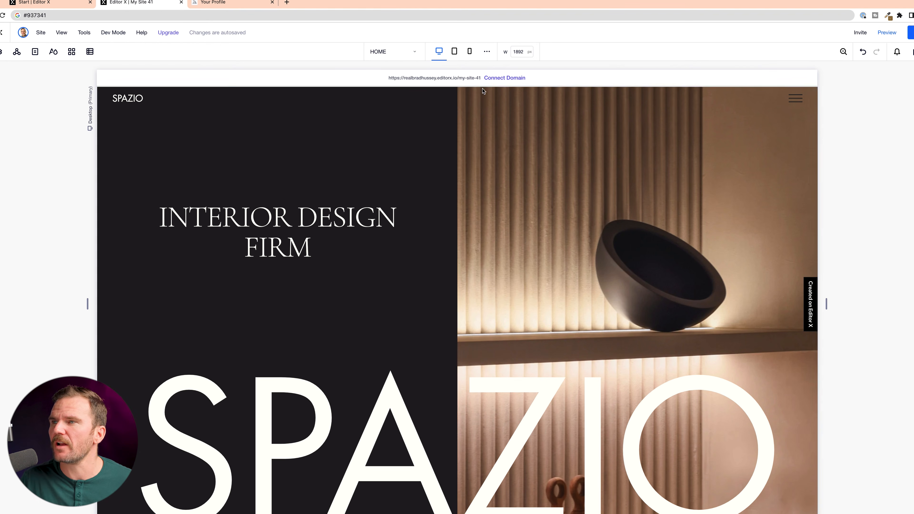
click(458, 110)
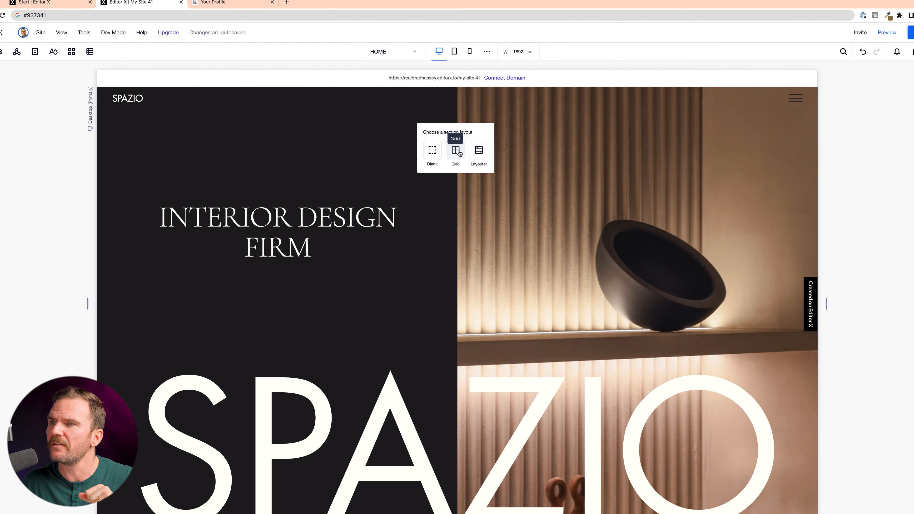
click(433, 151)
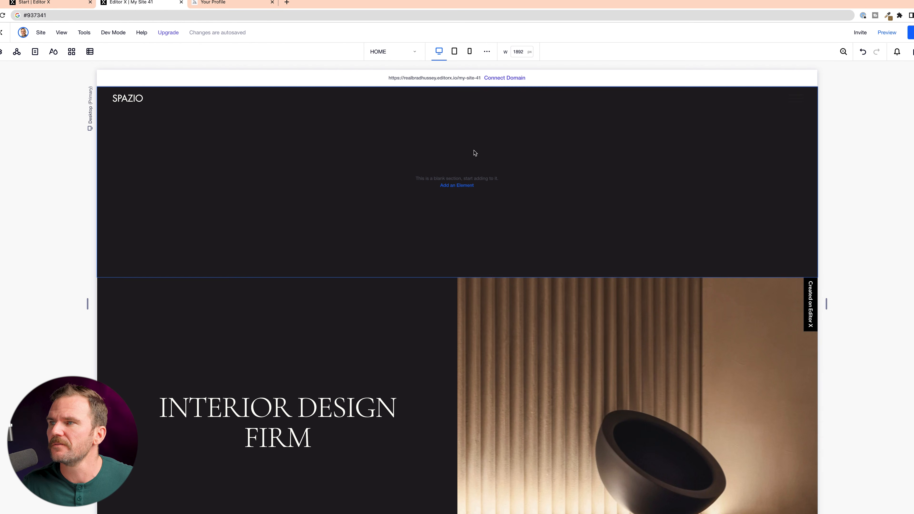
Check the luxury furniture website mockup in Midjourney and set the ornate gold king-sized bed image as the new section's background in Editor X.
click(453, 203)
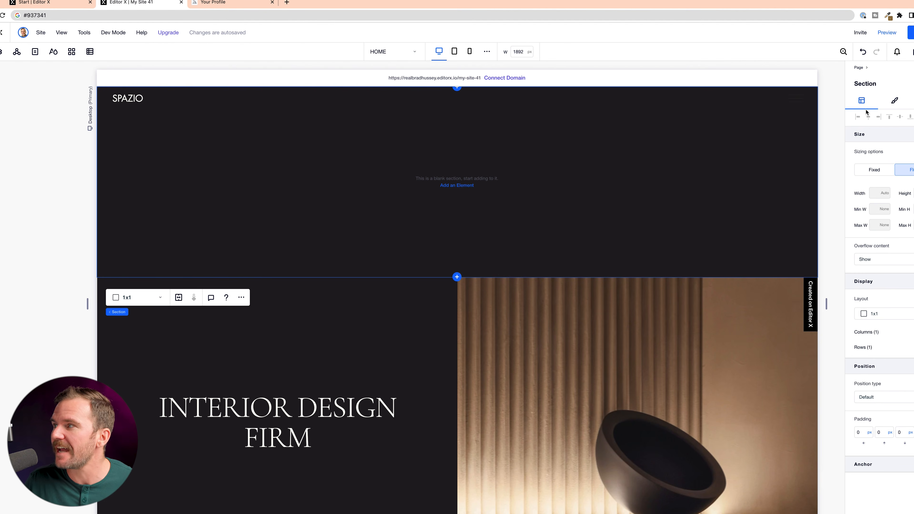
click(895, 101)
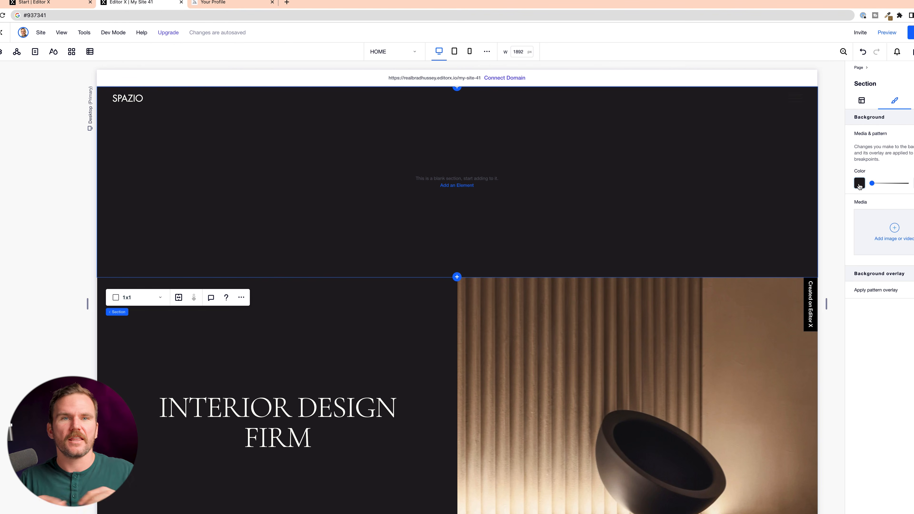
click(230, 3)
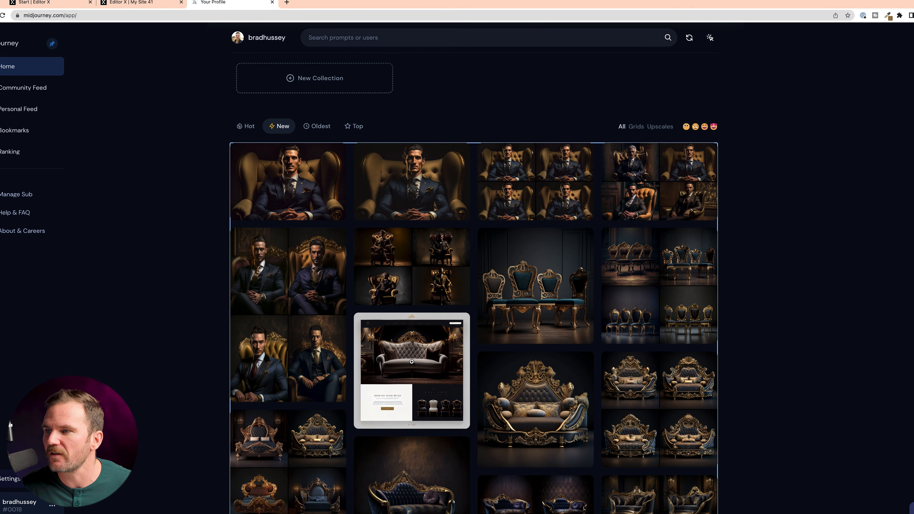
click(428, 362)
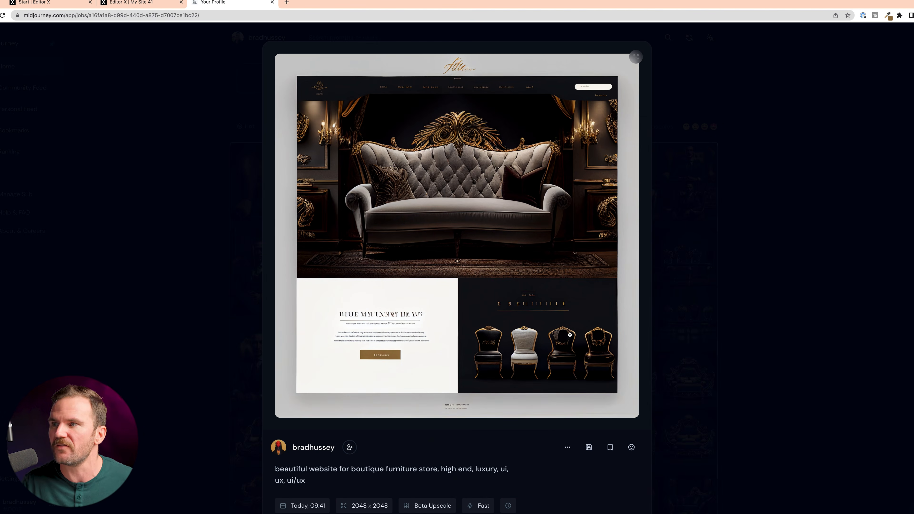
click(148, 6)
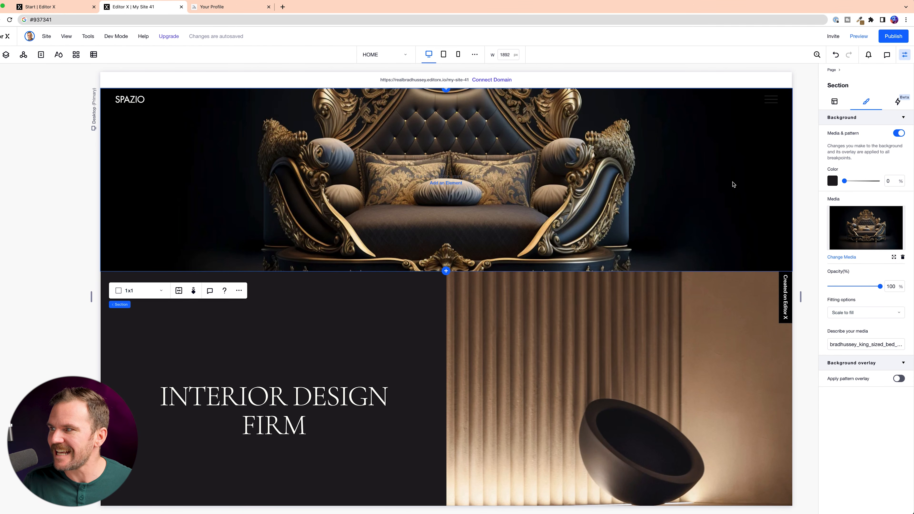
Set the bed section's height to 100 vh with a minimum height of 800 px.
click(834, 101)
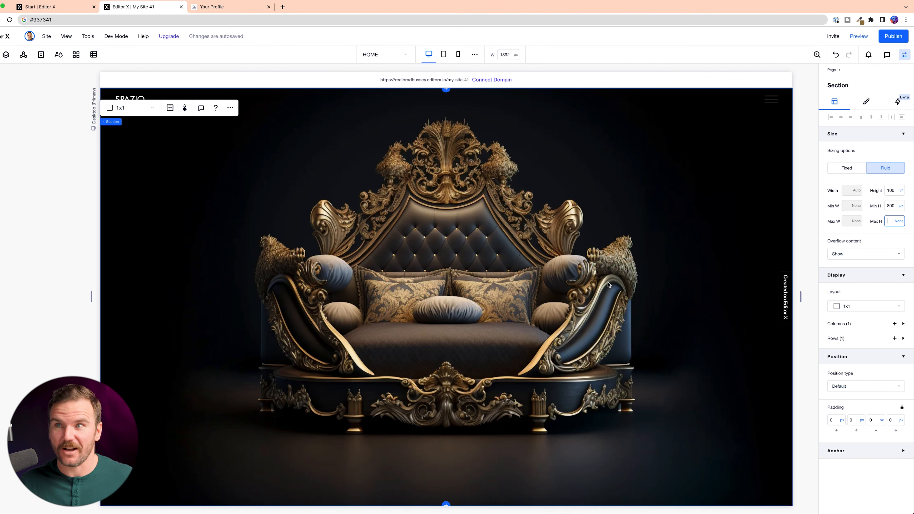
scroll(498, 319, down, 3)
scroll(595, 316, up, 3)
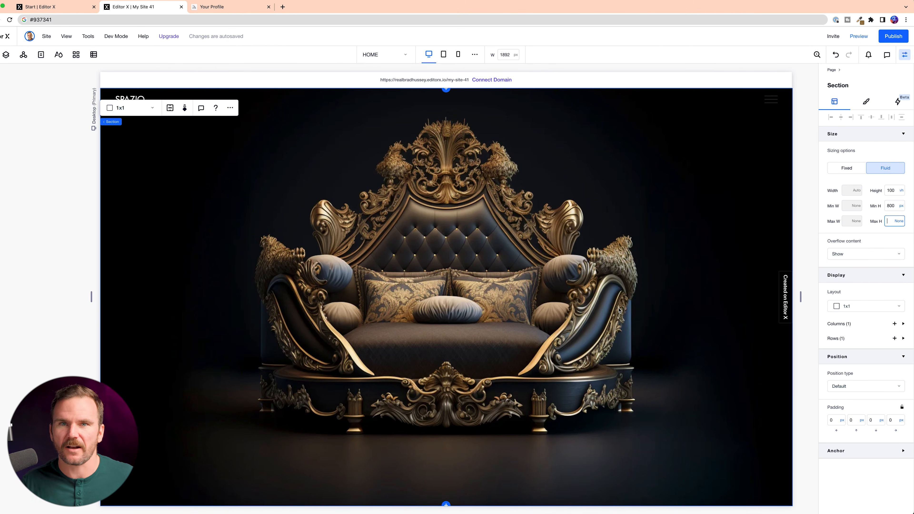
Ask ChatGPT: "I'm building a site for a luxury italian brand, I need a fancy italian word".
click(20, 171)
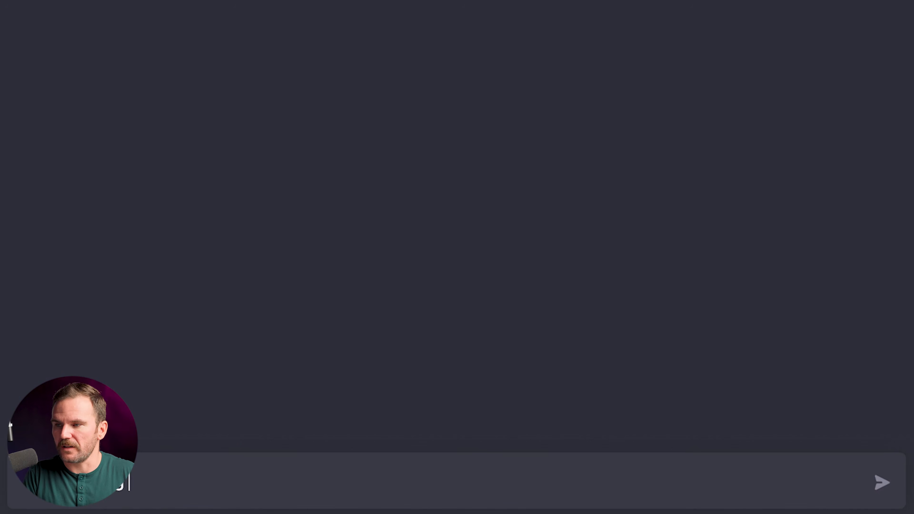
text(a site gor a)
key(BackSpace)
key(BackSpace)
key(BackSpace)
key(BackSpace)
key(BackSpace)
key(BackSpace)
text(for a lux)
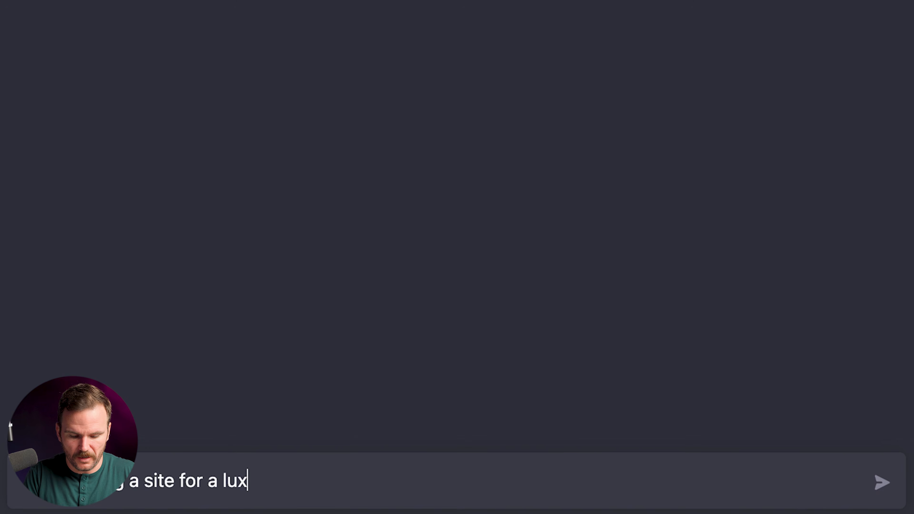
text(ury italian brand, I nee)
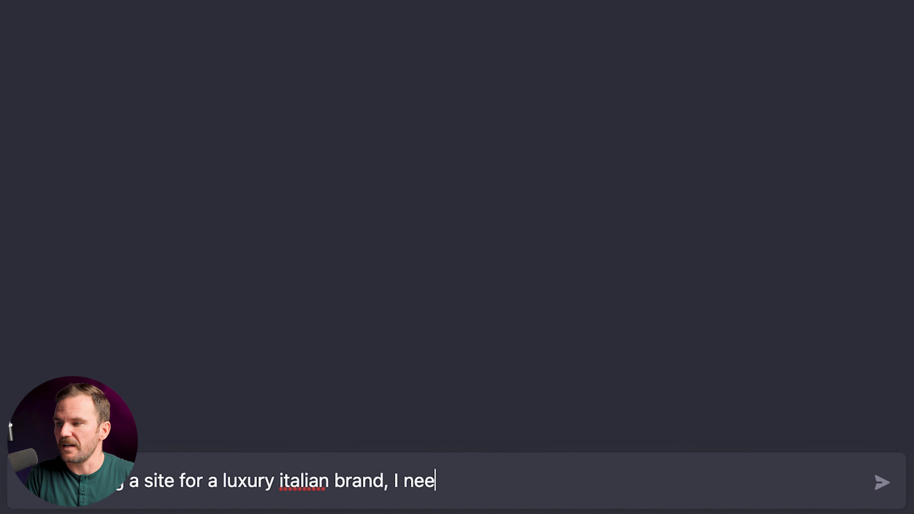
text(d a fancy italian word)
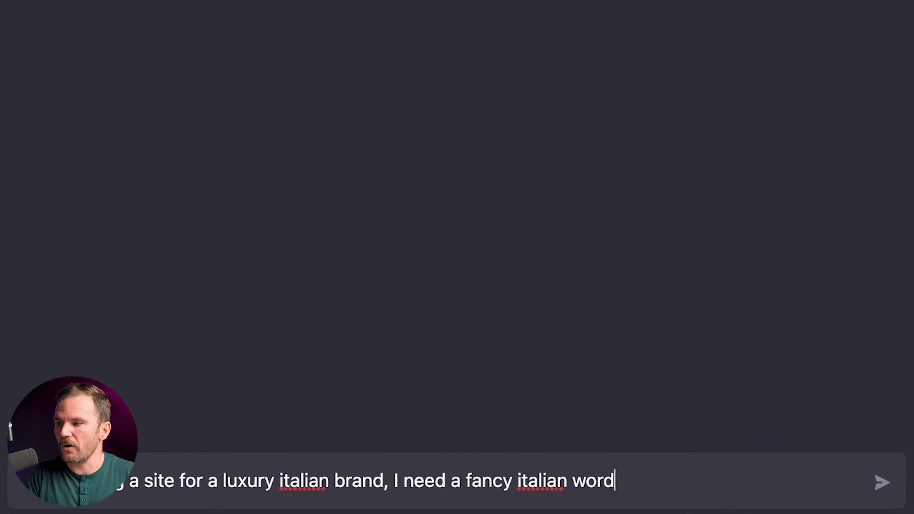
key(Return)
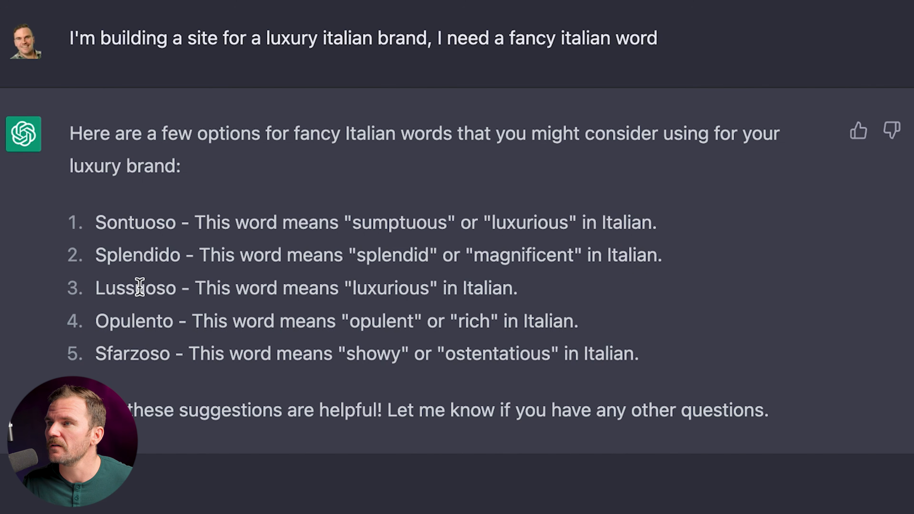
Take the suggested word Opulento to Editor X, move the large SPAZIO title onto the bed section, and replace its text with OPULENTO.
double_click(138, 323)
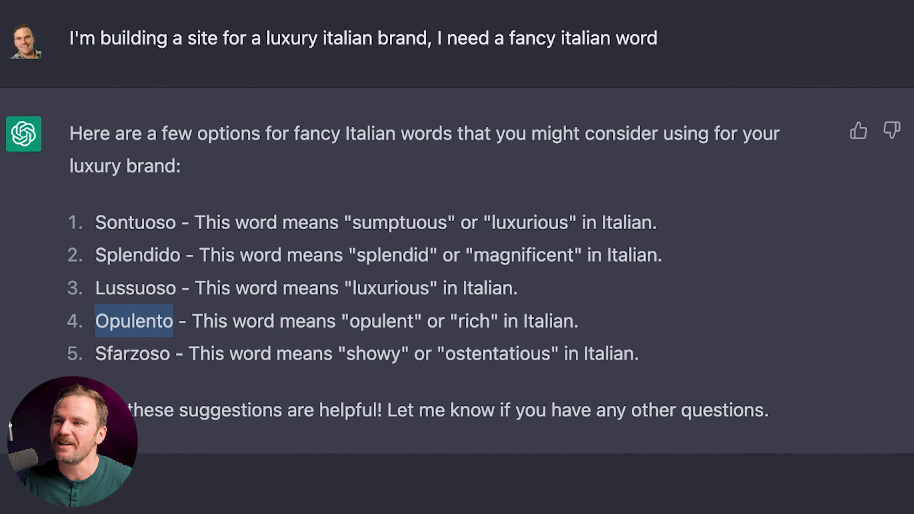
click(165, 11)
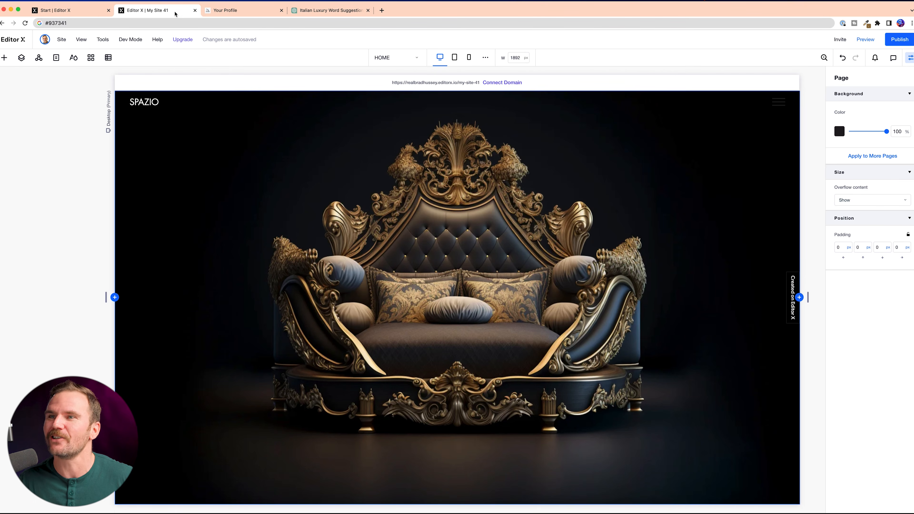
scroll(496, 267, down, 10)
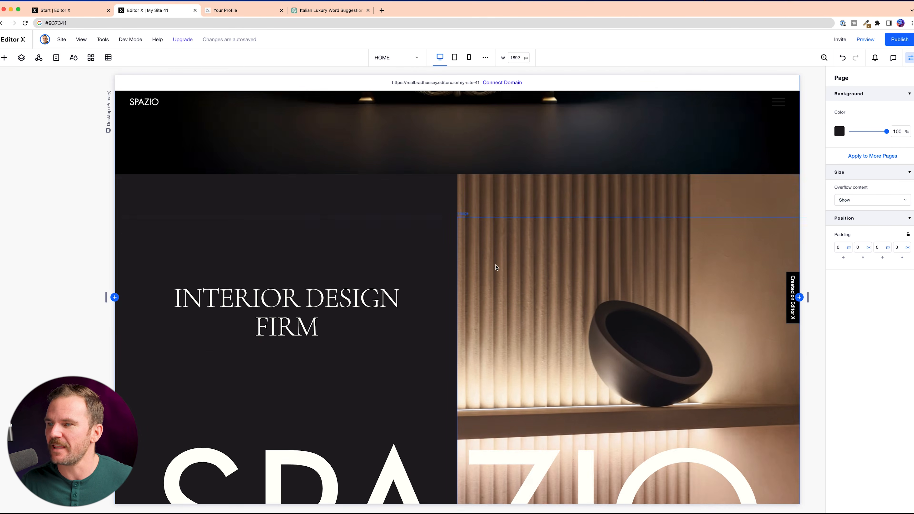
scroll(496, 267, down, 5)
drag(414, 350, 480, 261)
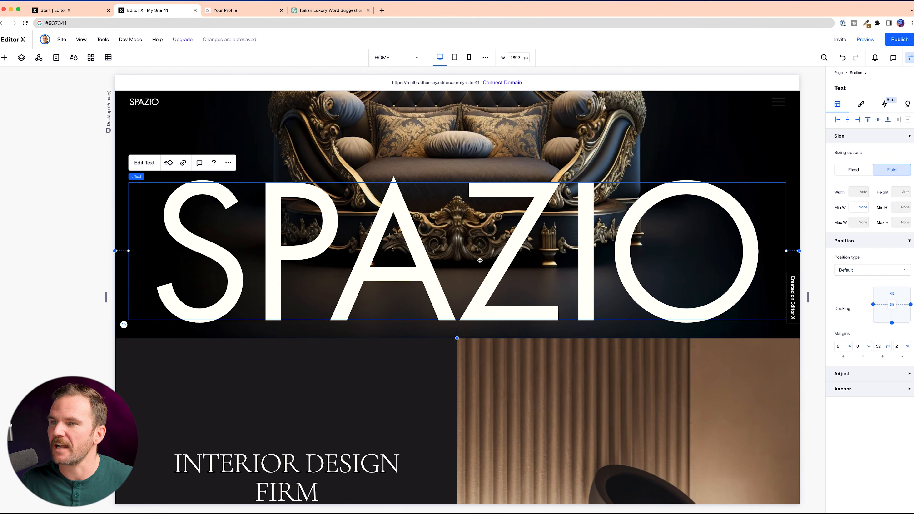
double_click(480, 261)
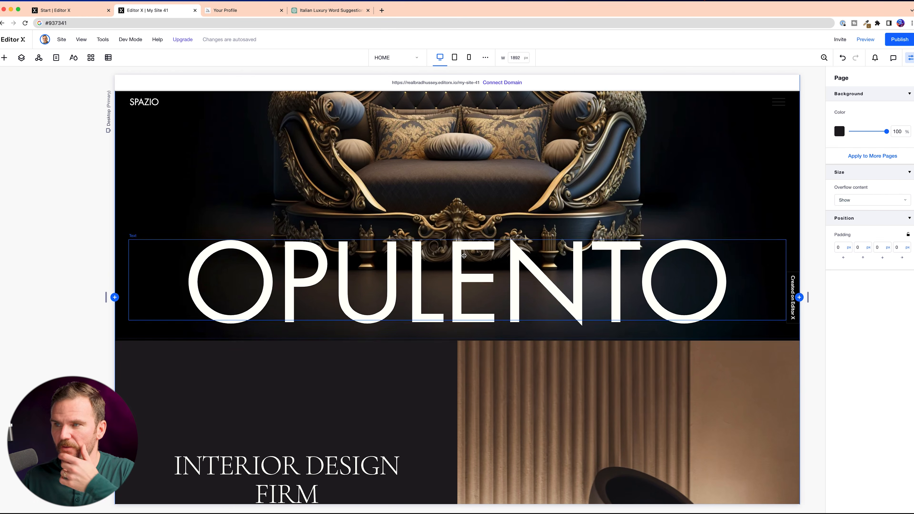
Change the SPAZIO logo text in the page header to OPULENTO.
scroll(463, 262, up, 5)
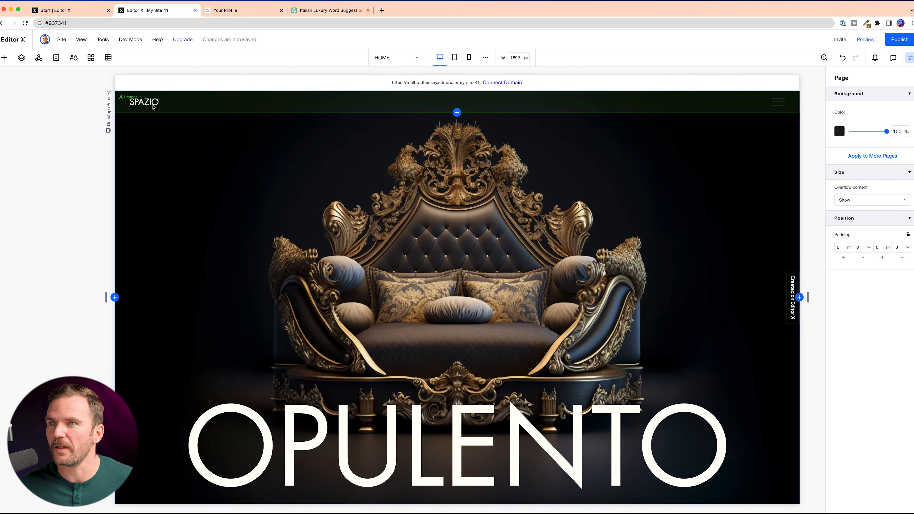
click(153, 107)
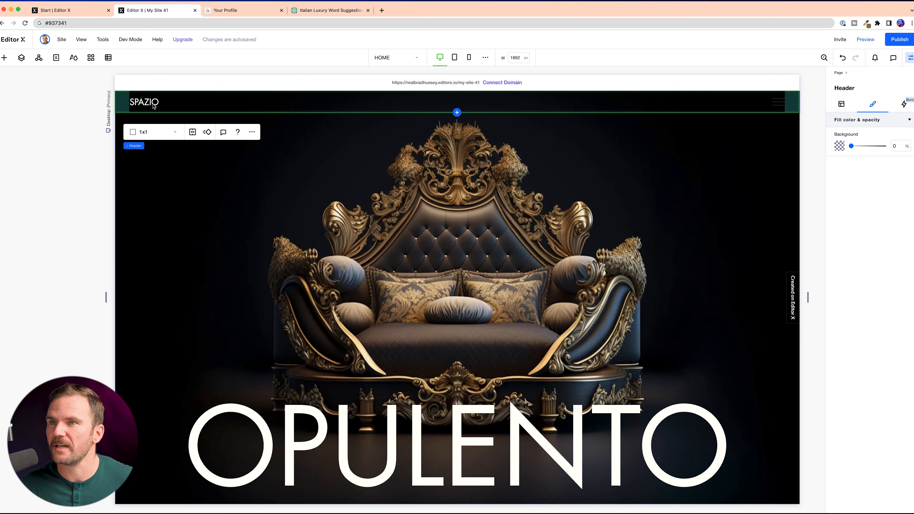
click(154, 102)
click(145, 125)
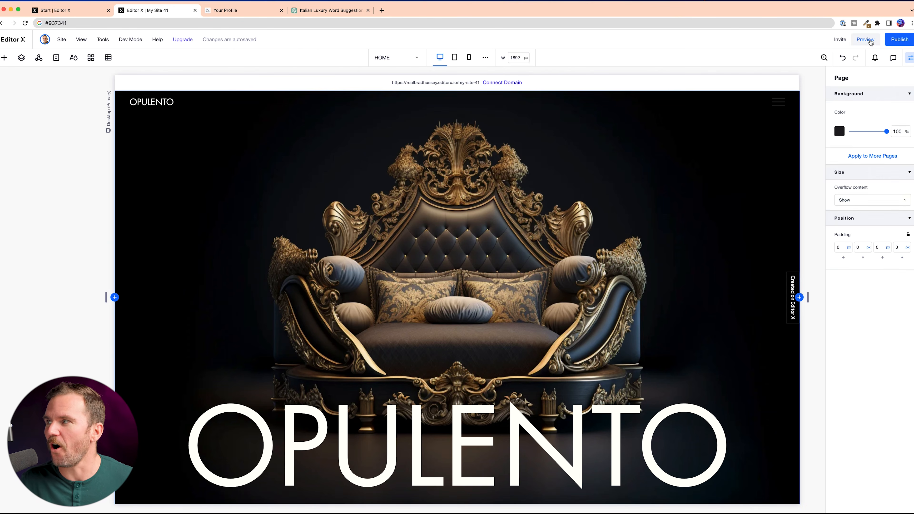
Preview the home page, compare it with the Midjourney mockup, review the Interior Design Firm section, and return to editing.
click(865, 39)
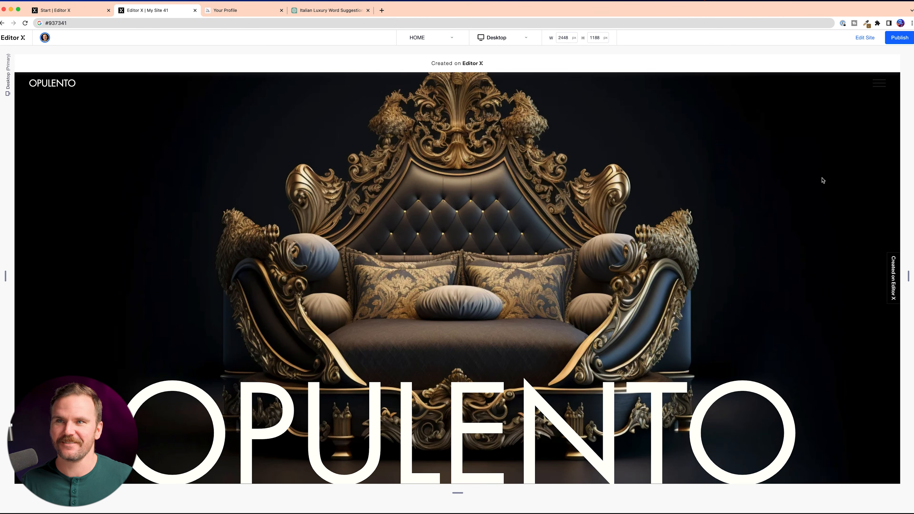
key(ctrl+Tab)
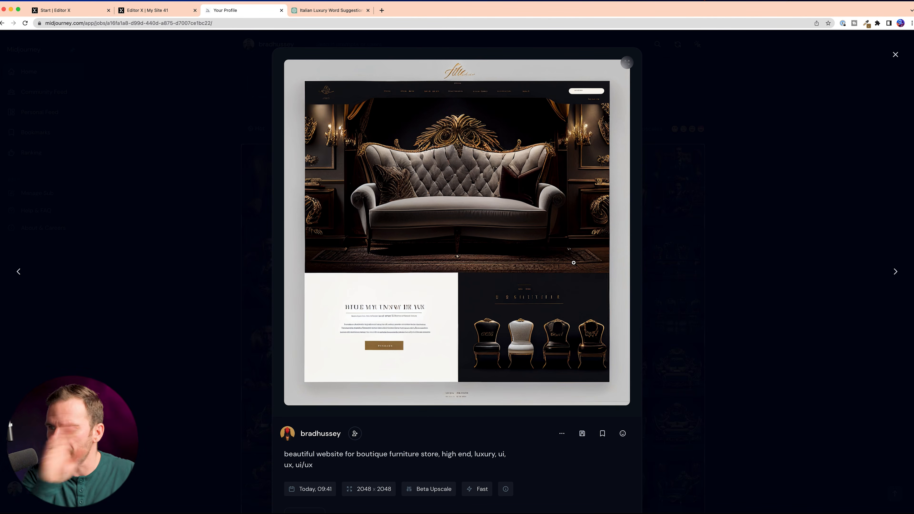
click(327, 15)
key(super+2)
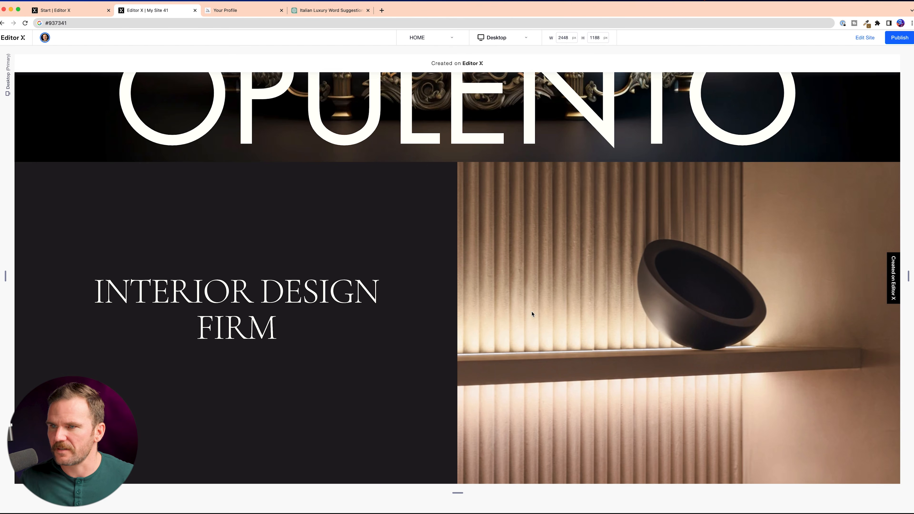
scroll(536, 312, down, 3)
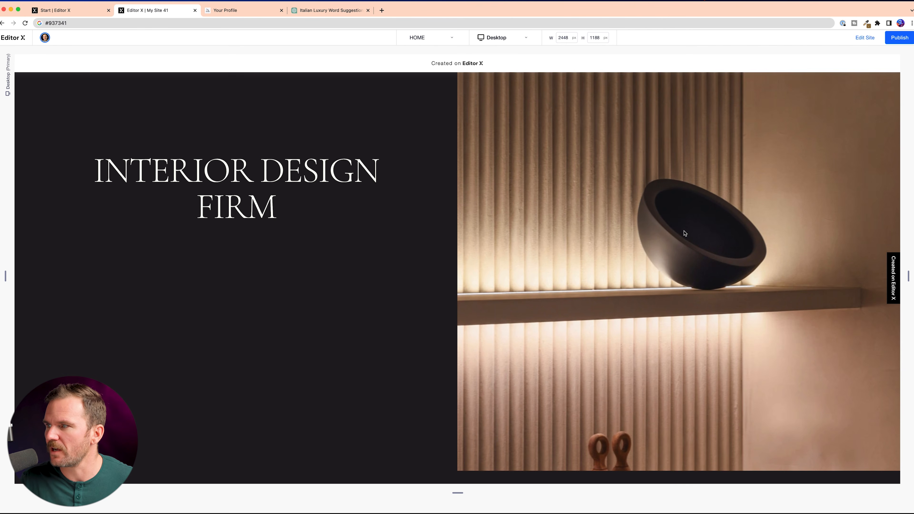
click(870, 38)
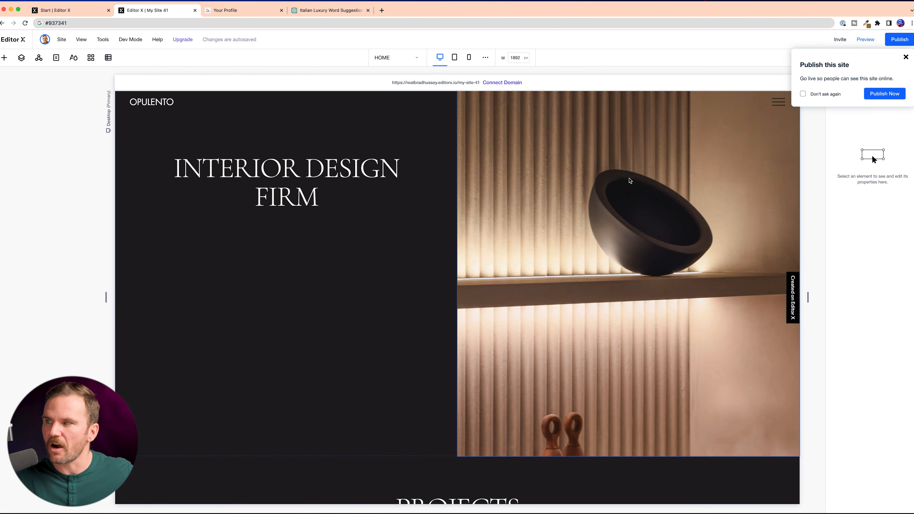
Replace the bowl image beside the INTERIOR DESIGN FIRM heading with the uploaded picture of four ornate chairs.
click(696, 173)
click(906, 57)
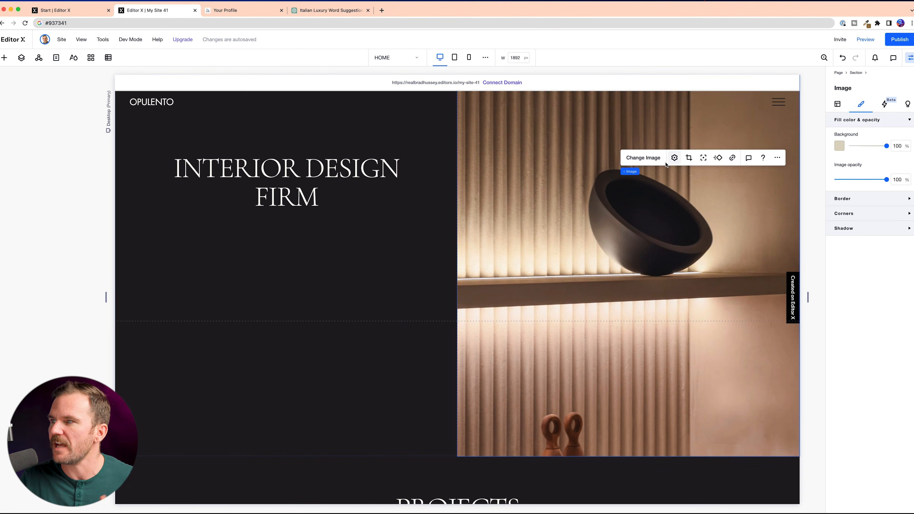
click(644, 157)
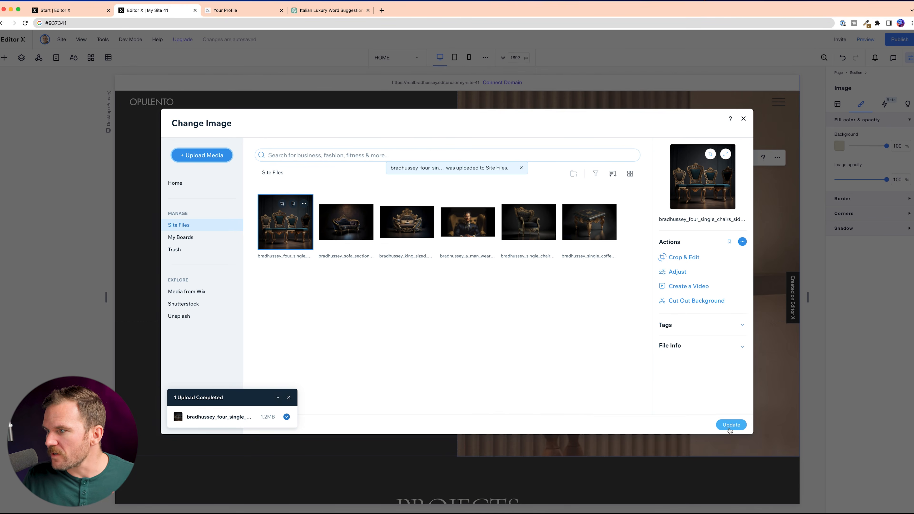
click(732, 425)
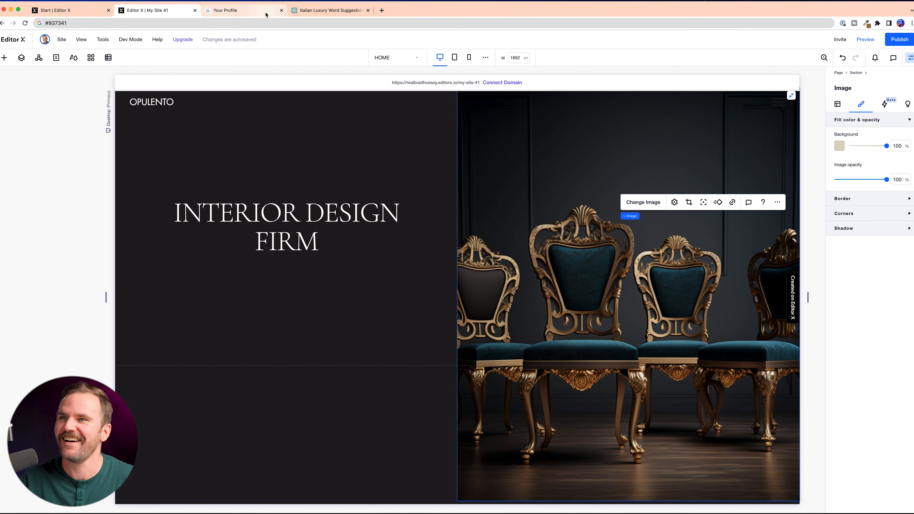
Change the INTERIOR DESIGN FIRM heading to LUXURY ITALIAN FURNITURE.
double_click(290, 208)
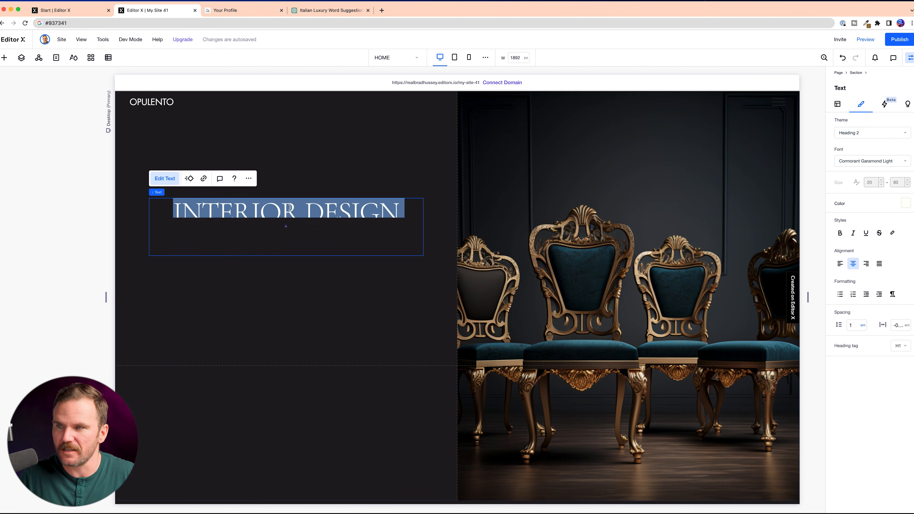
text(LUXURY ITAL)
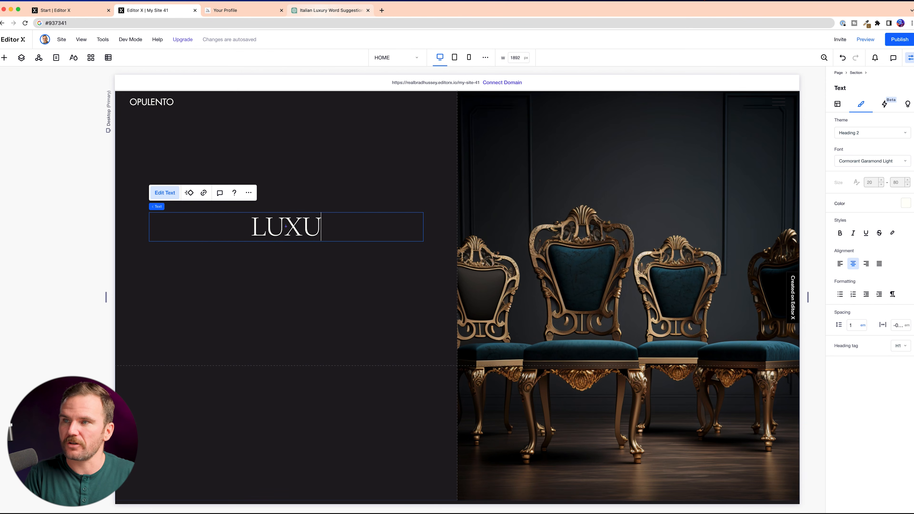
text(IAN FURNIT)
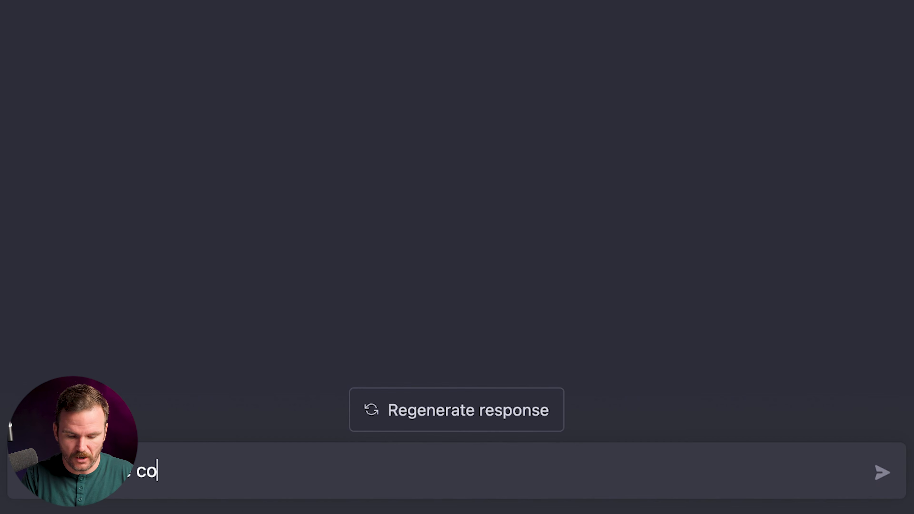
Get home page content from ChatGPT and add "The Italian luxury brand that represents the highest quality, craftsmanship, and timeless style." below the heading.
text(ntent for the home pag)
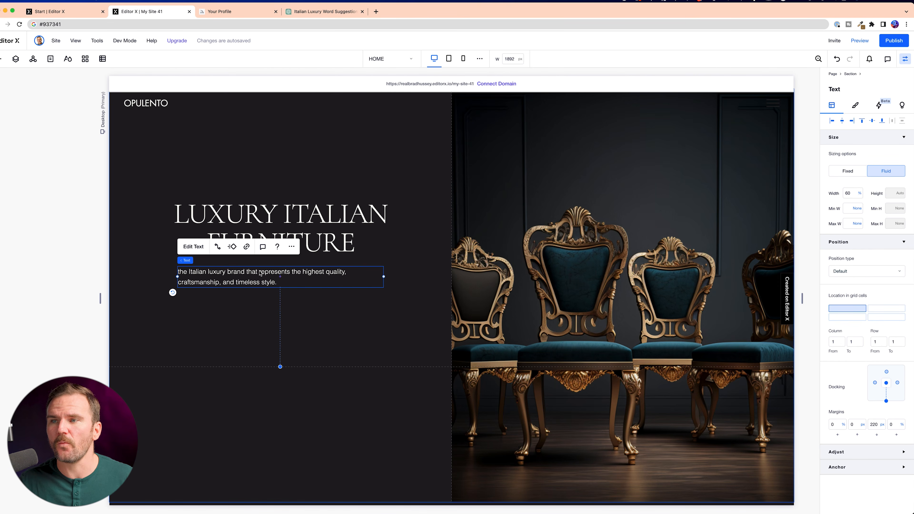
double_click(192, 279)
key(shift+Right)
text(T)
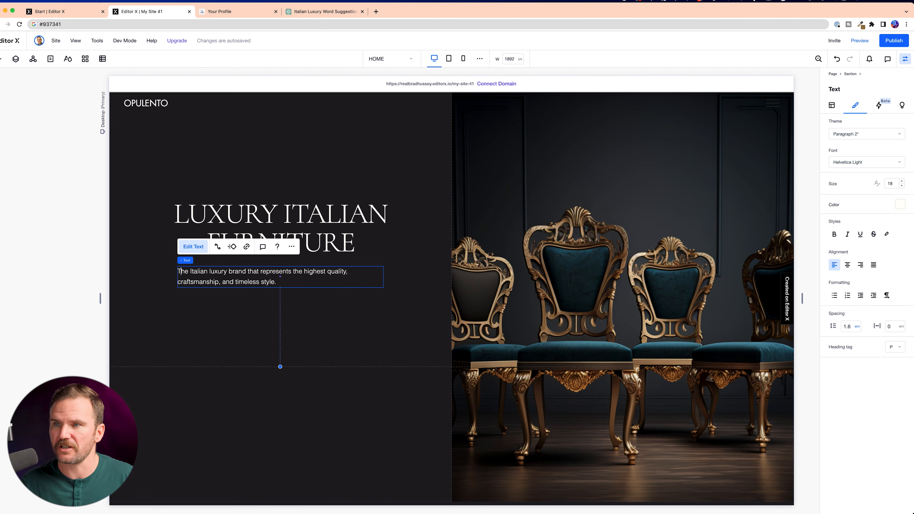
Add a button below the tagline and label it "Invest now".
right_click(267, 316)
mouse_move(334, 281)
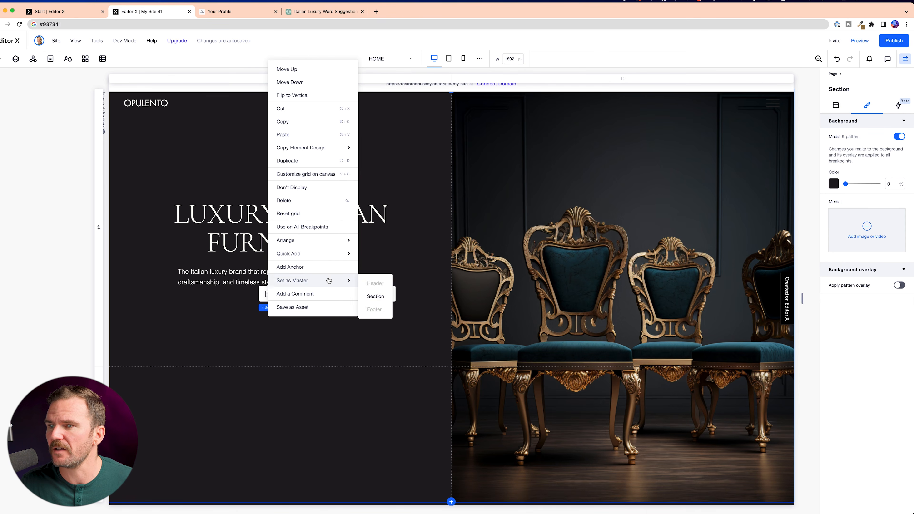
click(294, 322)
click(286, 294)
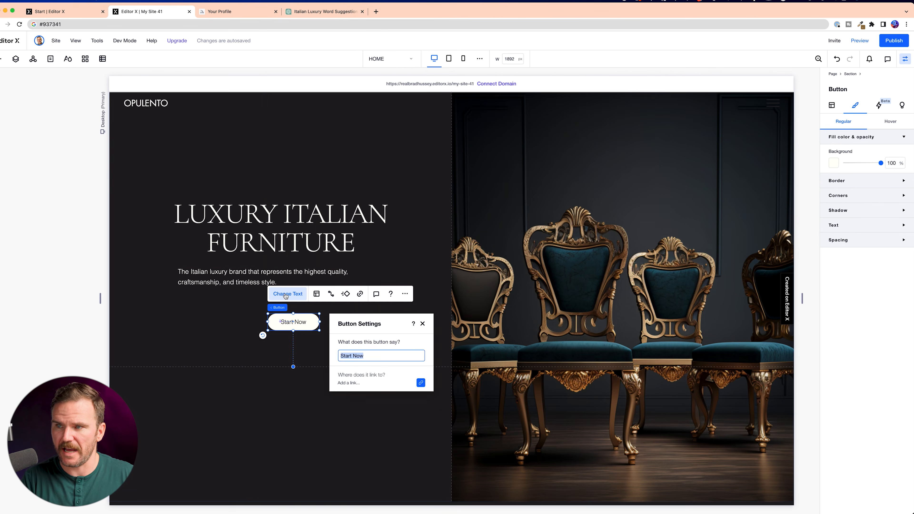
key(BackSpace)
text(Invest now)
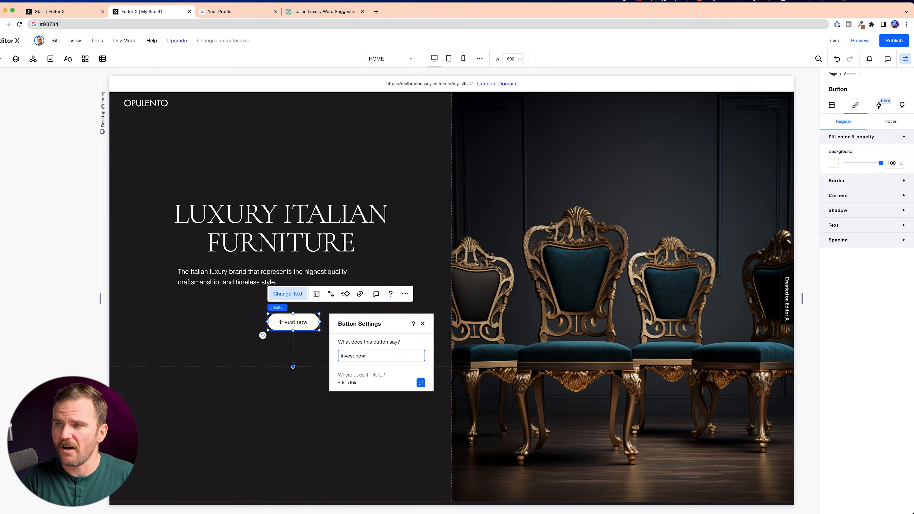
Give the Invest now button a gold theme-color background and near-black text.
click(835, 164)
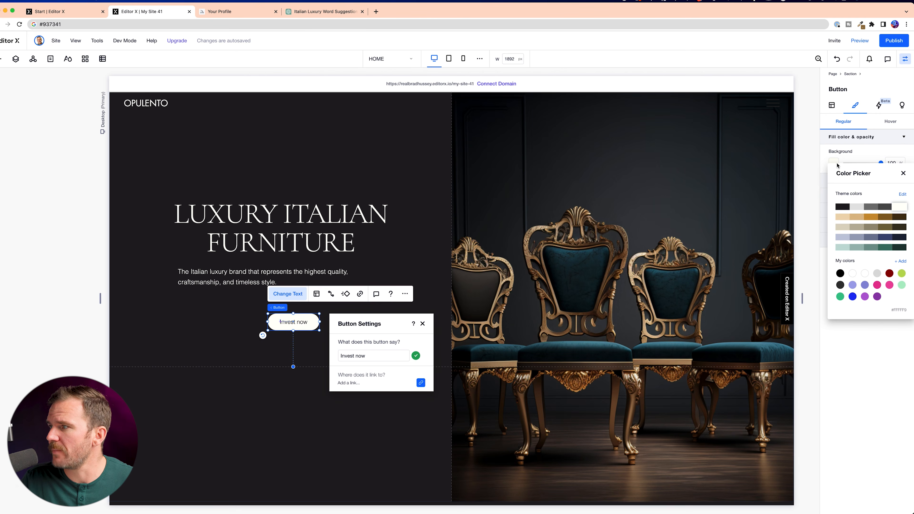
click(871, 217)
click(904, 173)
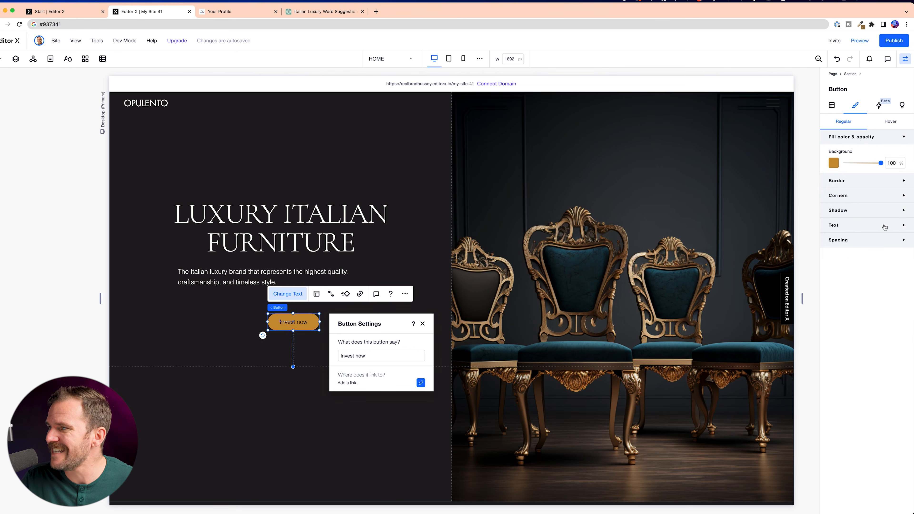
click(863, 225)
click(900, 241)
click(900, 281)
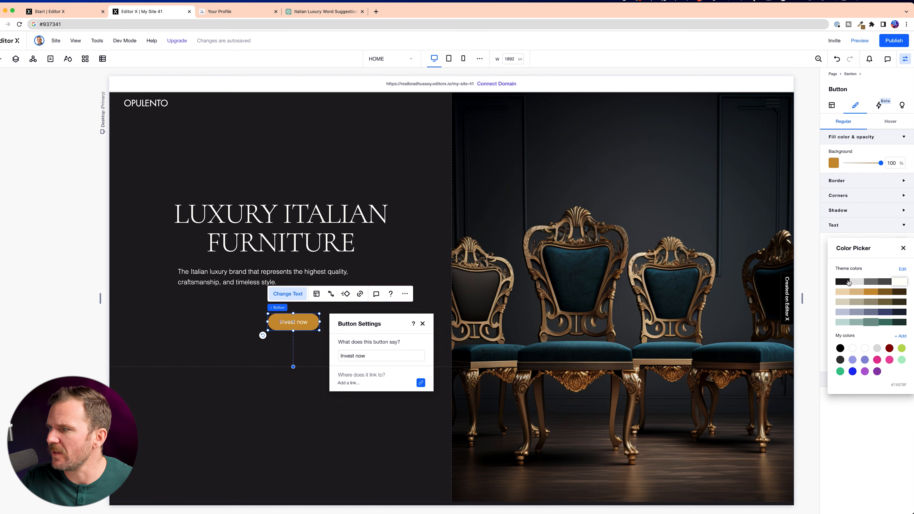
click(841, 282)
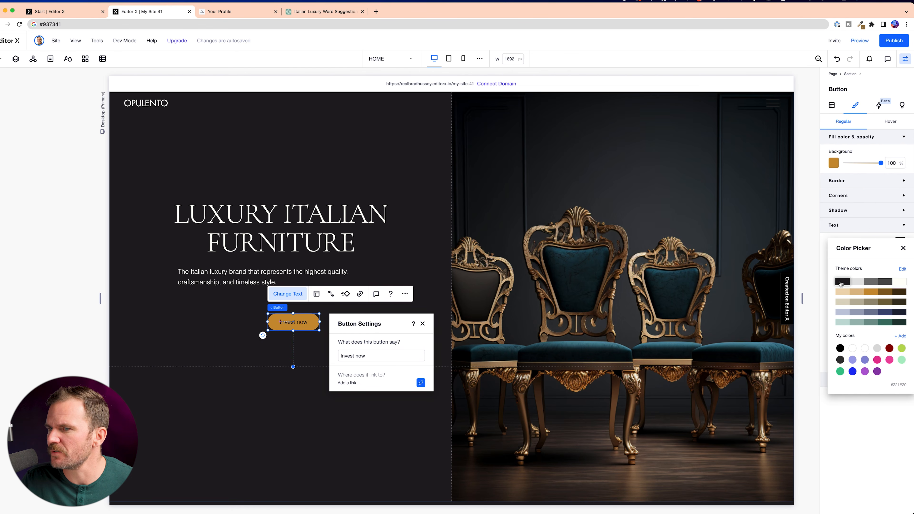
Apply the Paragraph 1 text theme to the button label and reduce its font size to 37 px.
click(888, 453)
click(888, 277)
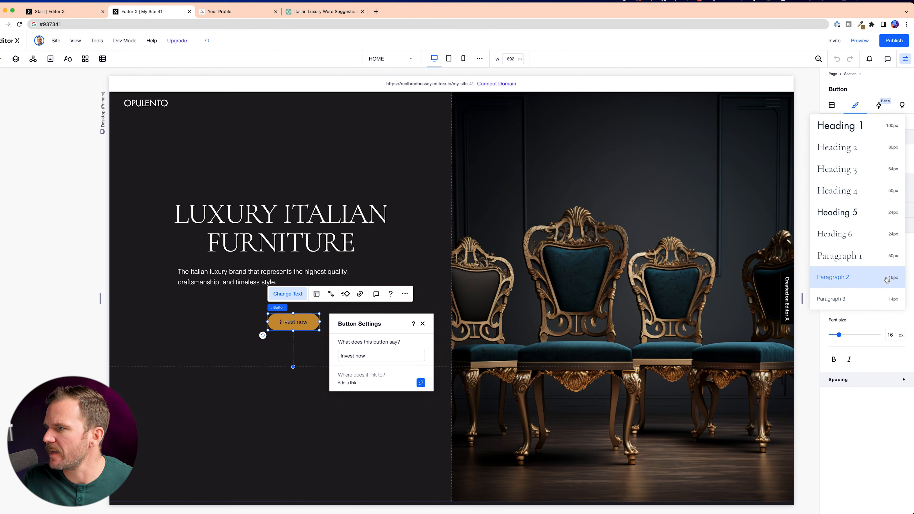
click(867, 260)
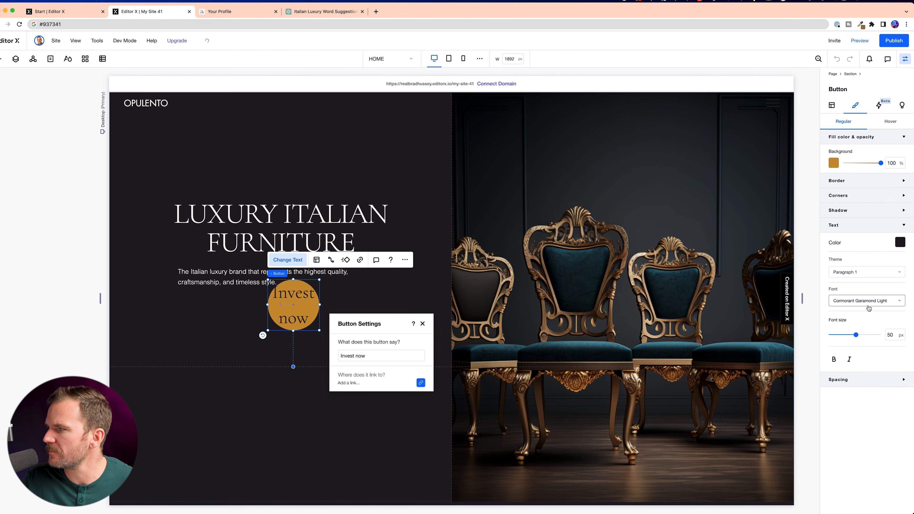
drag(861, 335, 850, 336)
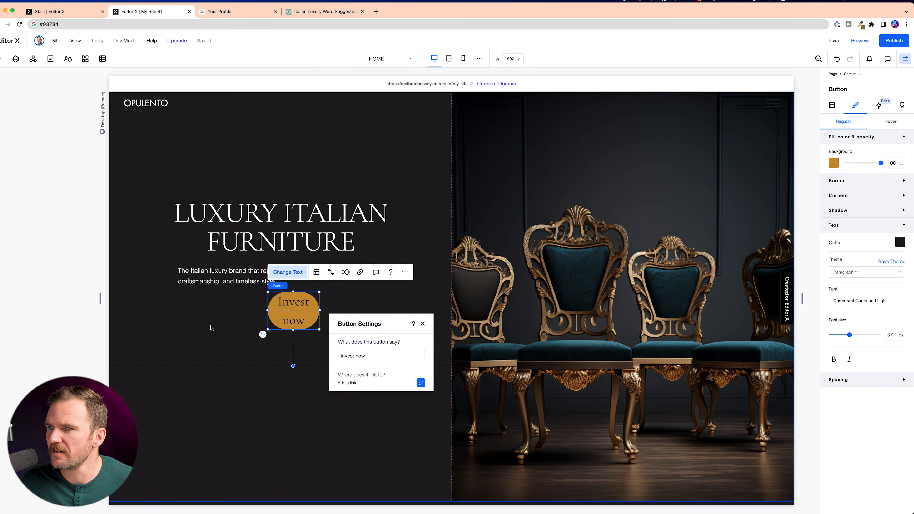
Square off the Invest now button by setting all its corner radii to 0 px.
click(855, 196)
double_click(838, 220)
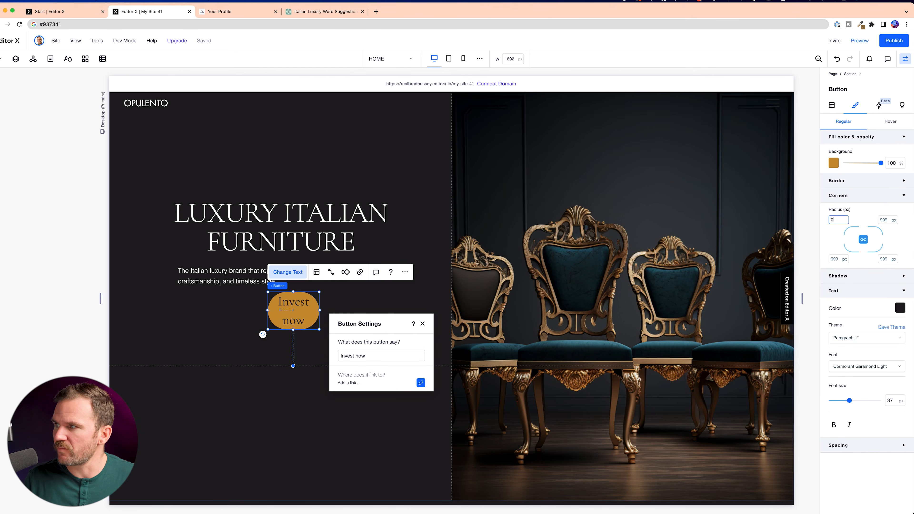
text(0)
key(Tab)
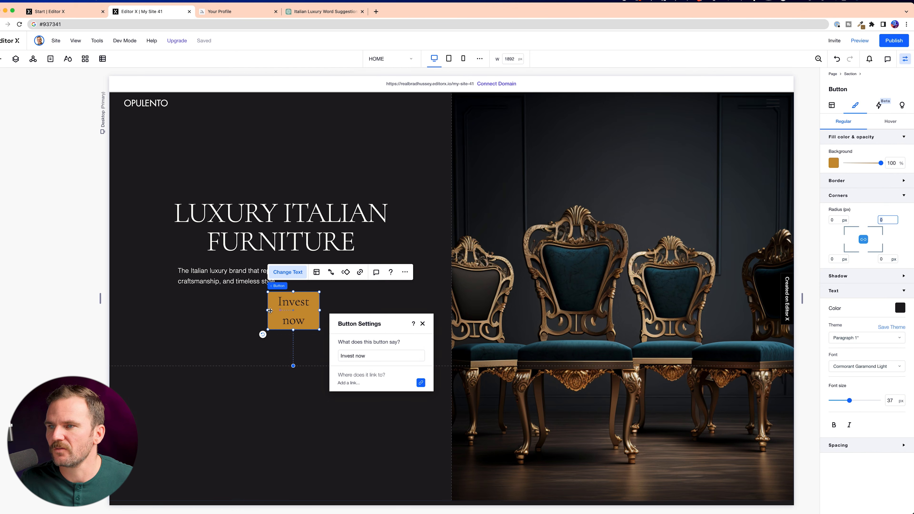
Resize the Invest now button to about 269 px wide and 69 px high, and center it horizontally just below the tagline.
drag(267, 311, 198, 319)
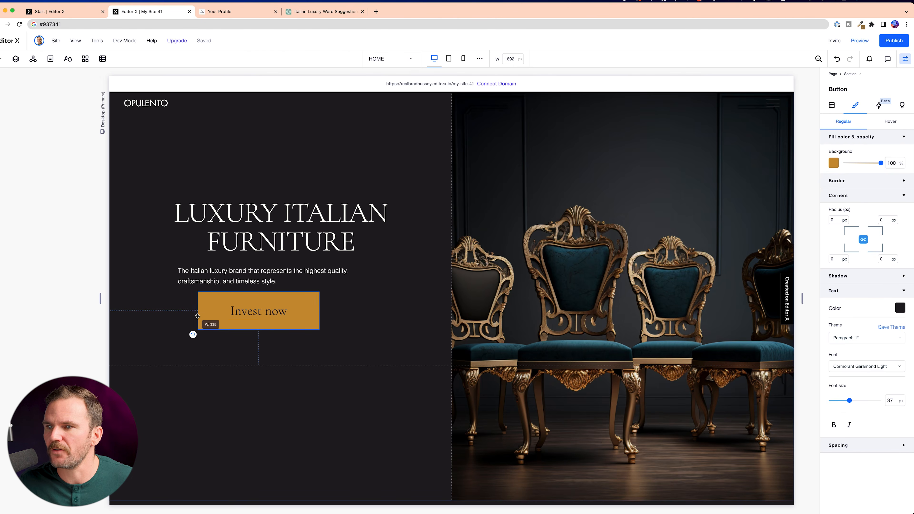
drag(258, 309, 258, 299)
click(833, 107)
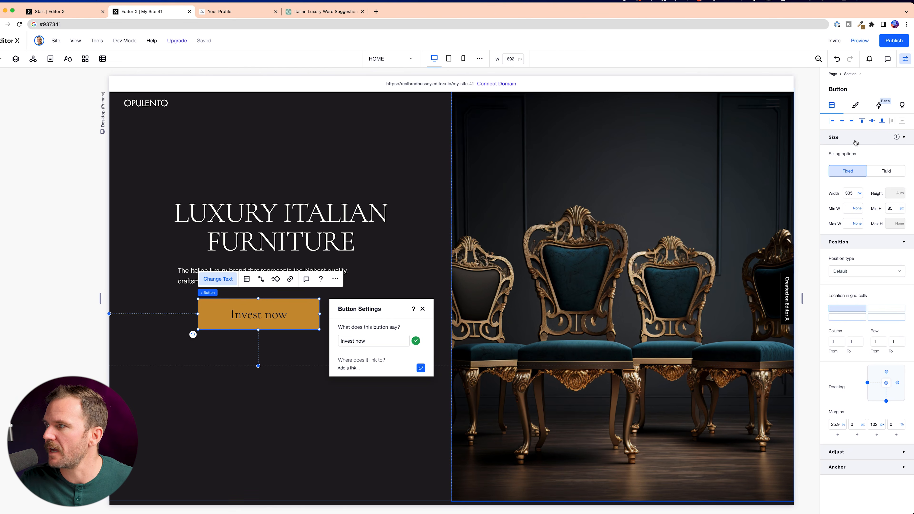
drag(279, 314, 301, 324)
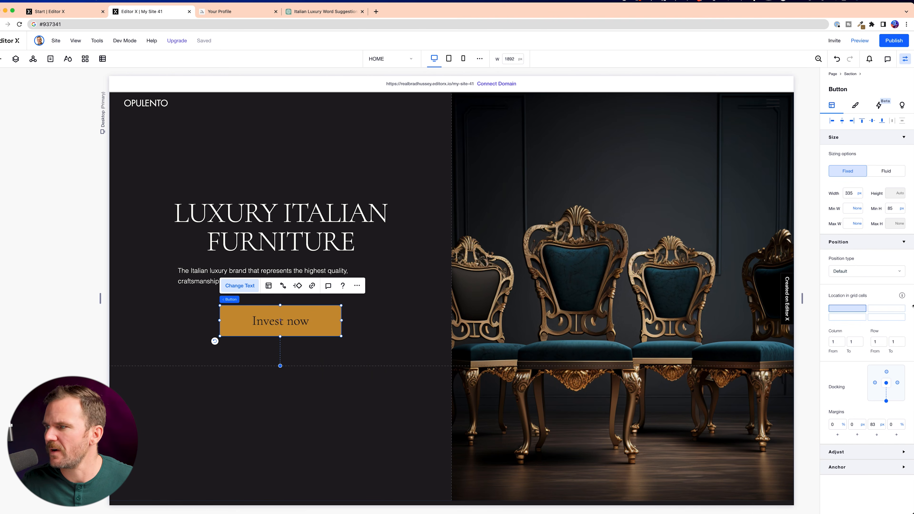
drag(342, 320, 317, 320)
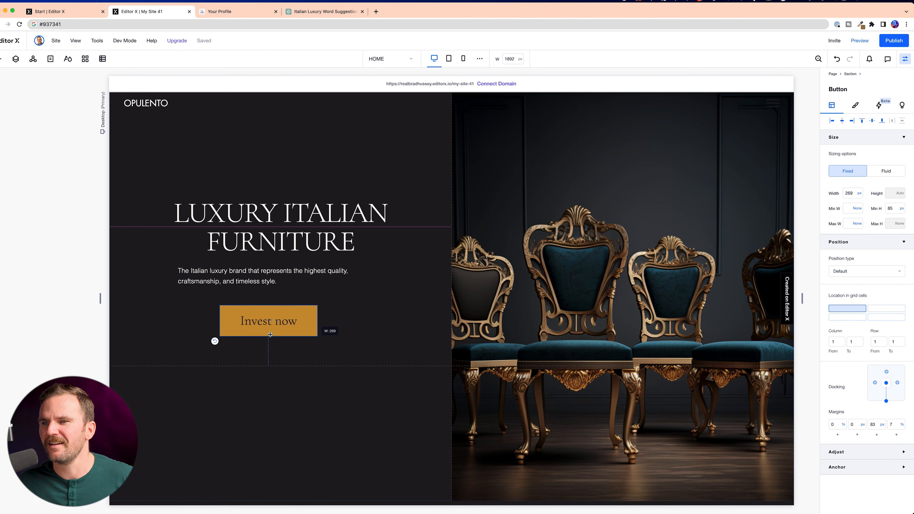
drag(268, 337, 268, 331)
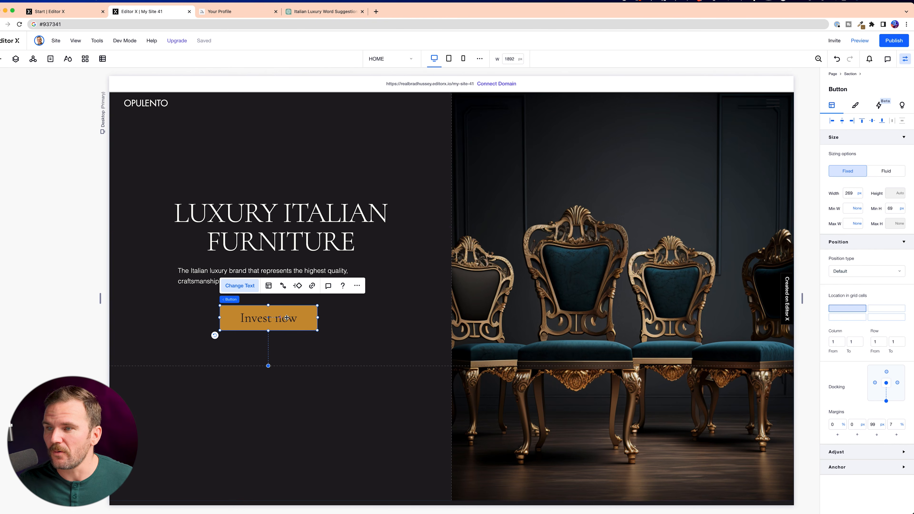
click(842, 121)
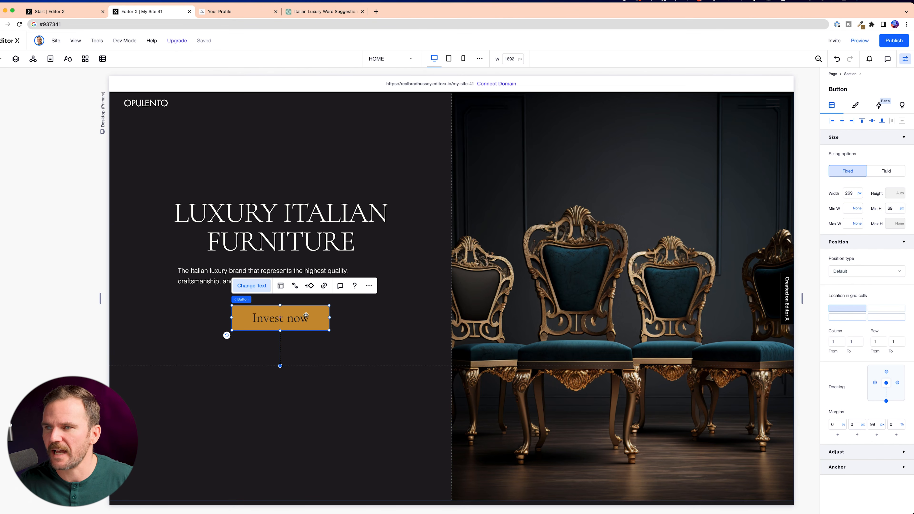
drag(305, 315, 307, 315)
Stack the heading, tagline and Invest now button together with an item spacing of 30 px.
click(224, 276)
shift+click(281, 316)
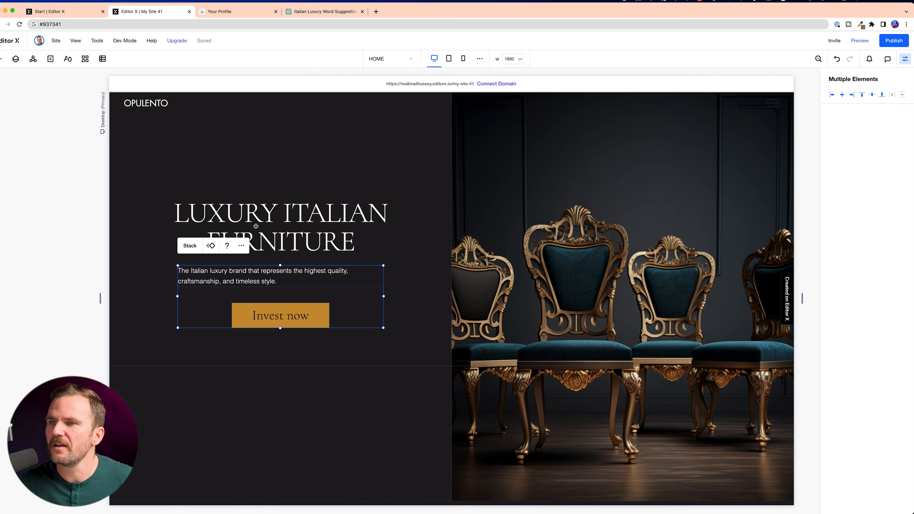
shift+click(251, 213)
click(163, 178)
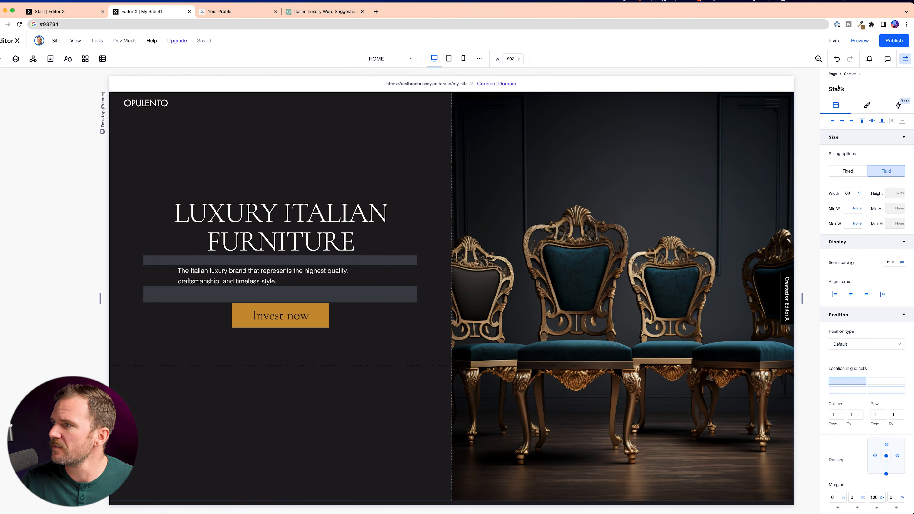
click(892, 261)
text(30)
key(Return)
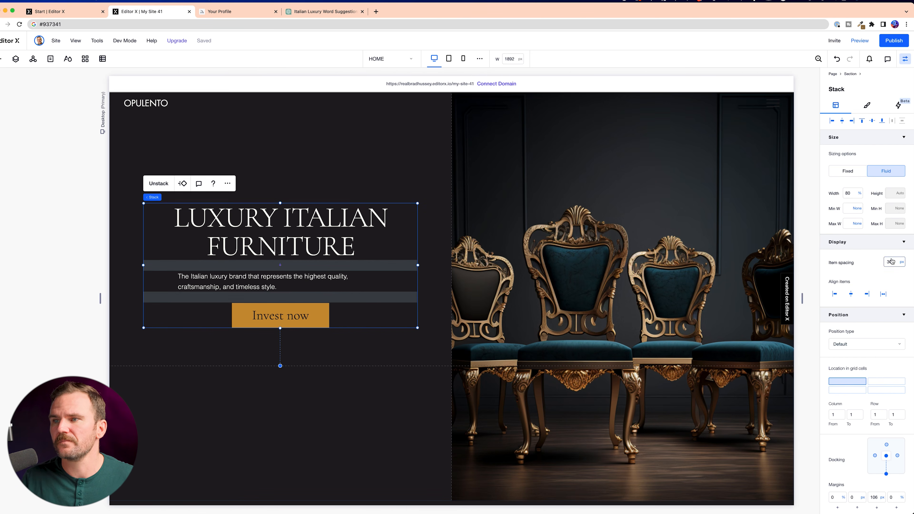
click(58, 253)
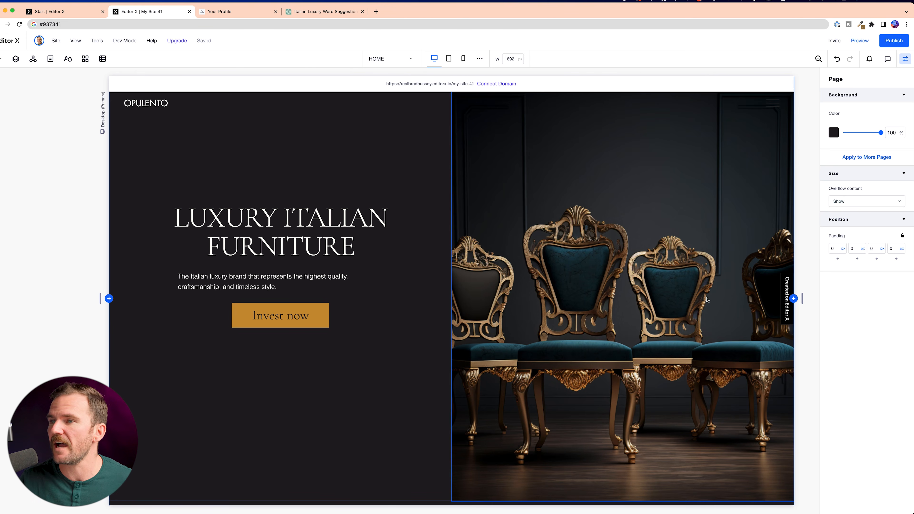
Preview the home page, review the OPULENTO hero and the Luxury Italian Furniture section, and return to editing.
scroll(672, 328, up, 2)
click(860, 41)
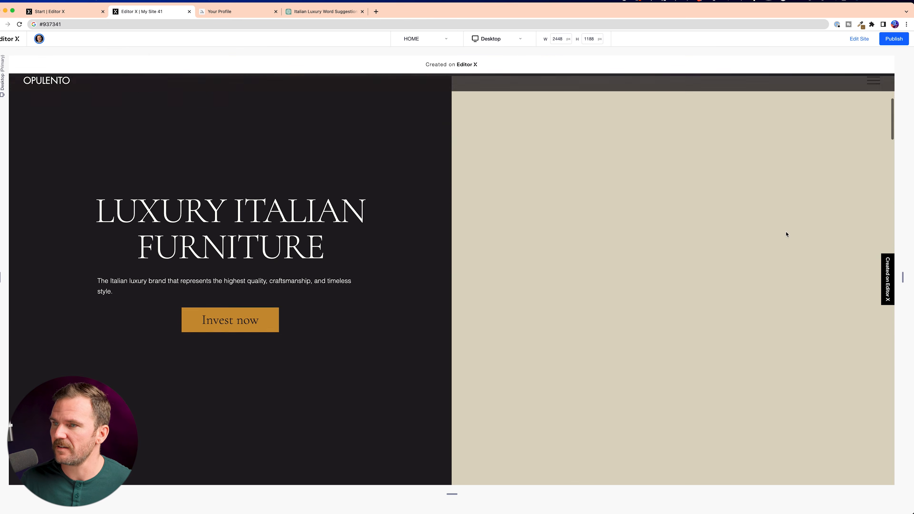
scroll(787, 235, up, 12)
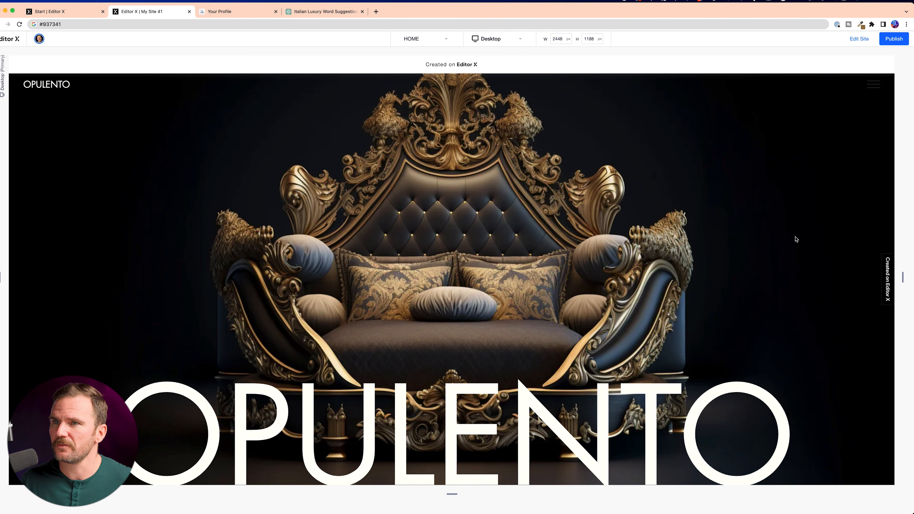
scroll(804, 243, down, 8)
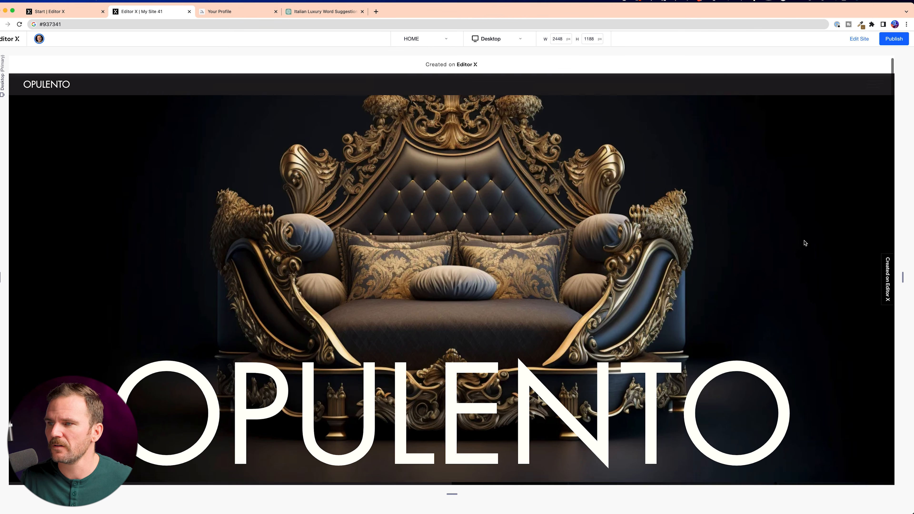
scroll(805, 243, down, 5)
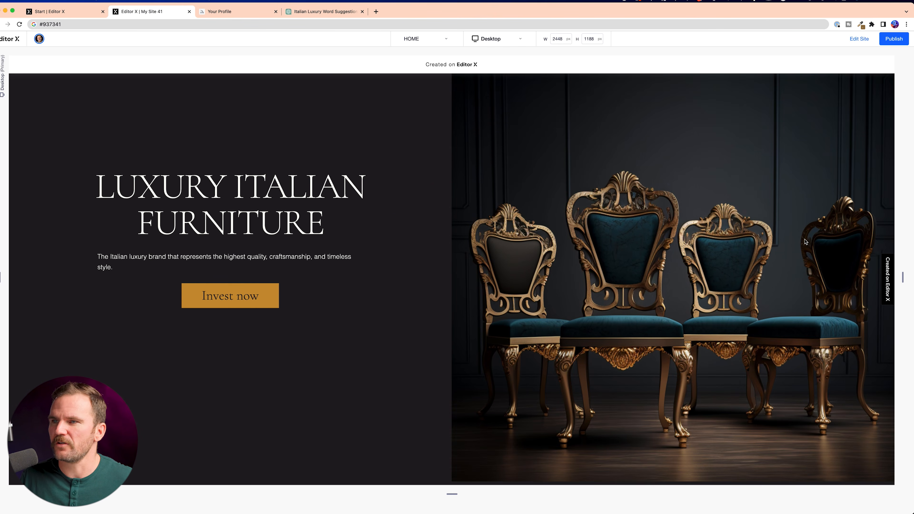
scroll(805, 242, up, 10)
click(860, 39)
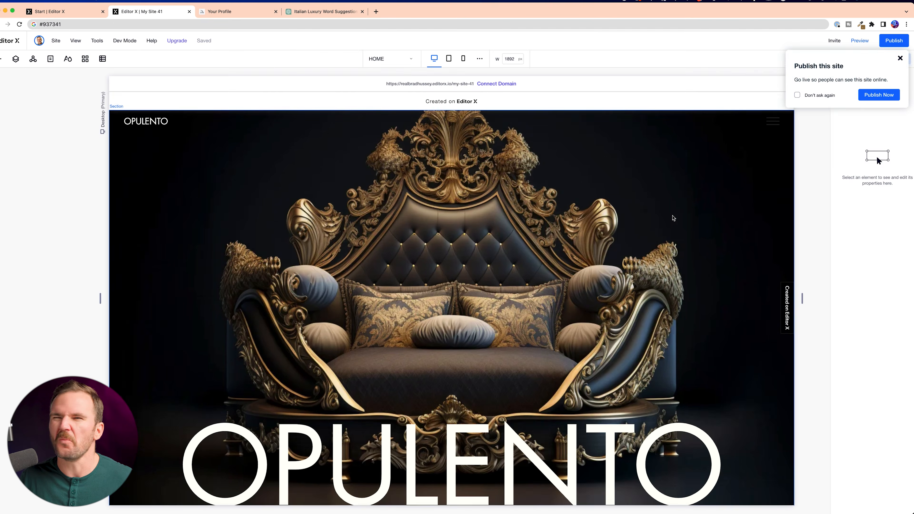
Apply the Fade out scroll effect to the hero section with the ornate sofa background.
click(614, 233)
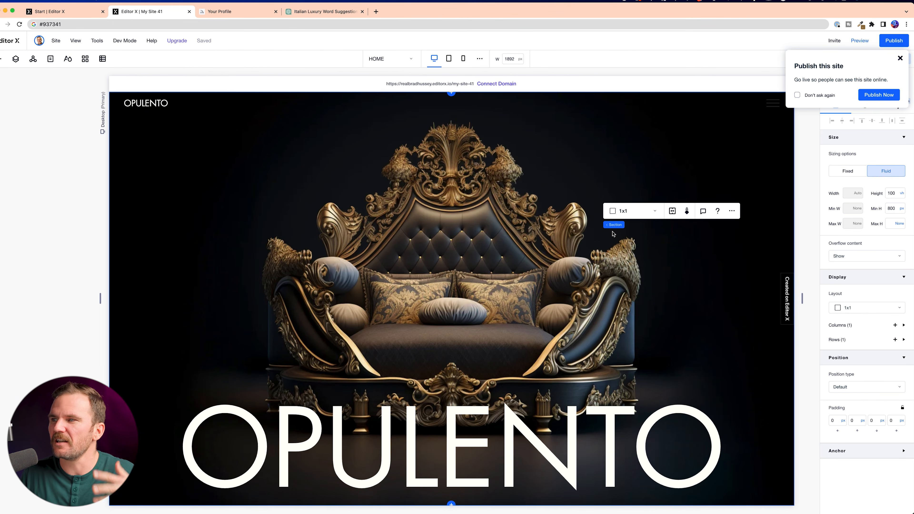
click(687, 211)
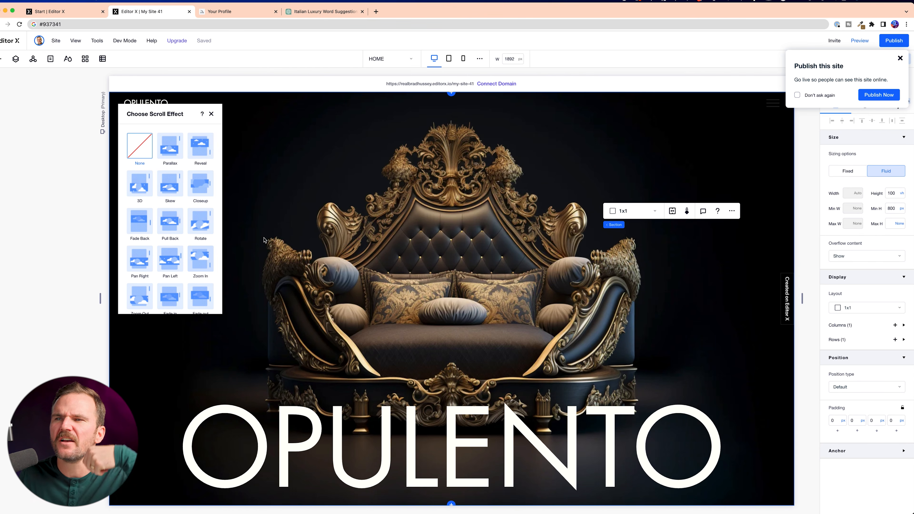
scroll(200, 252, down, 1)
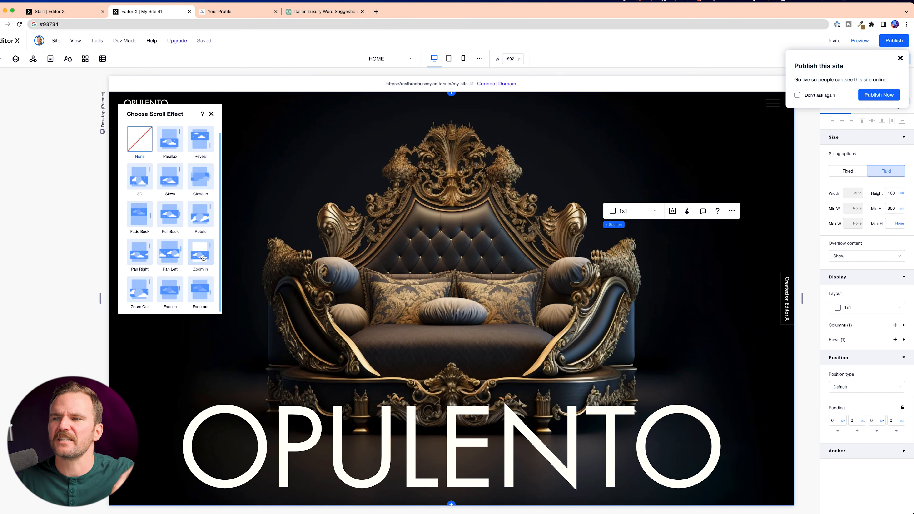
click(199, 294)
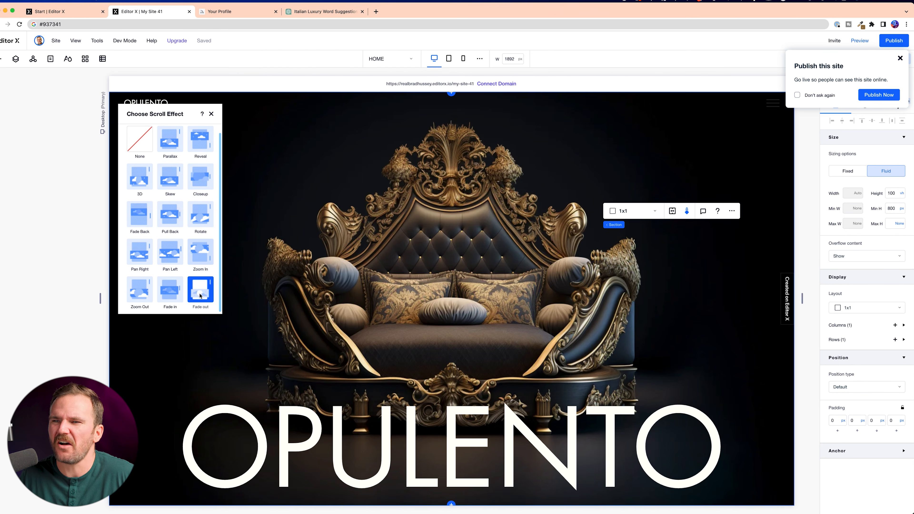
click(211, 114)
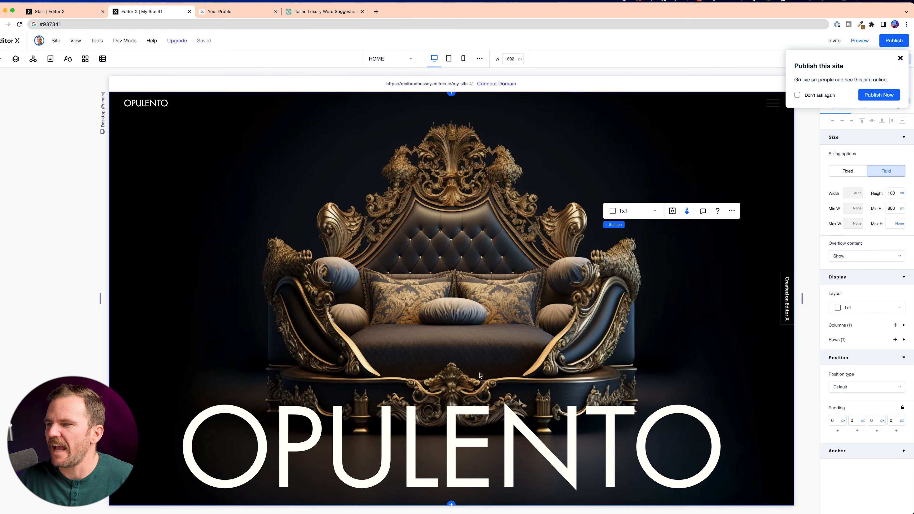
Give the large OPULENTO hero text a Fade in animation with a duration of 4 seconds.
click(196, 411)
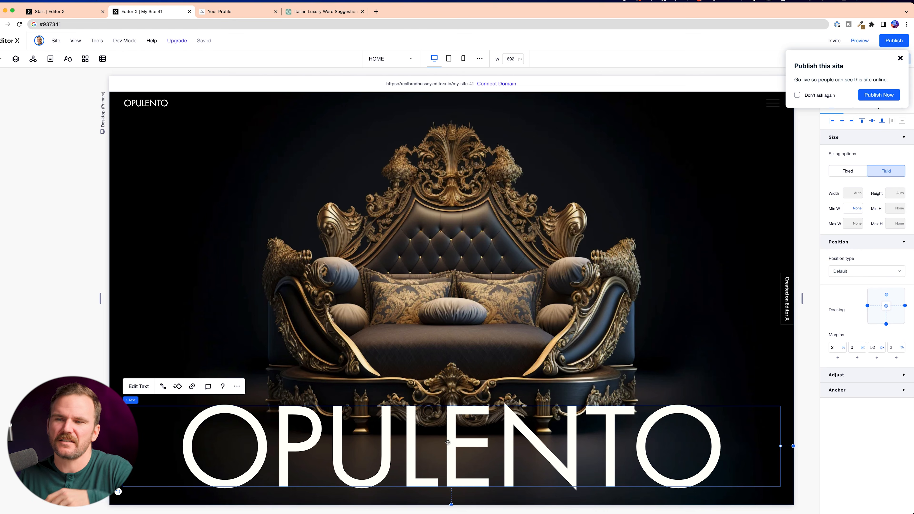
click(178, 386)
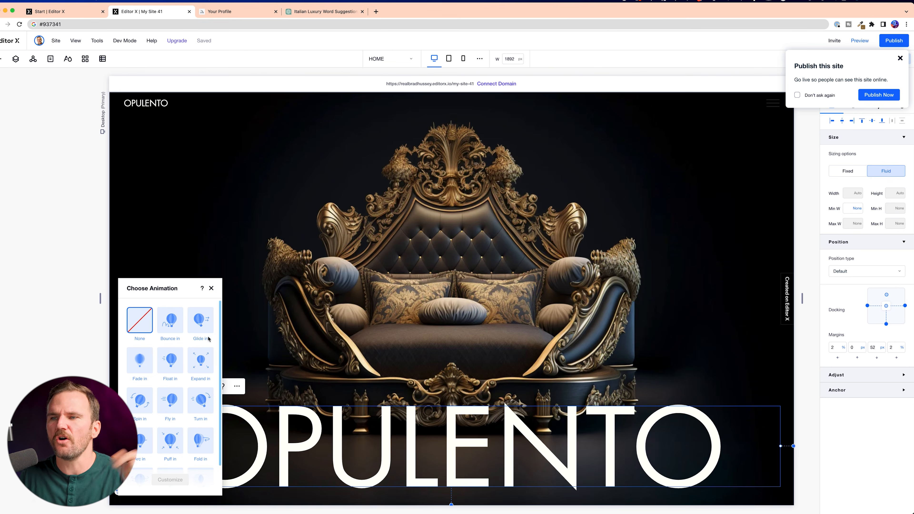
click(134, 363)
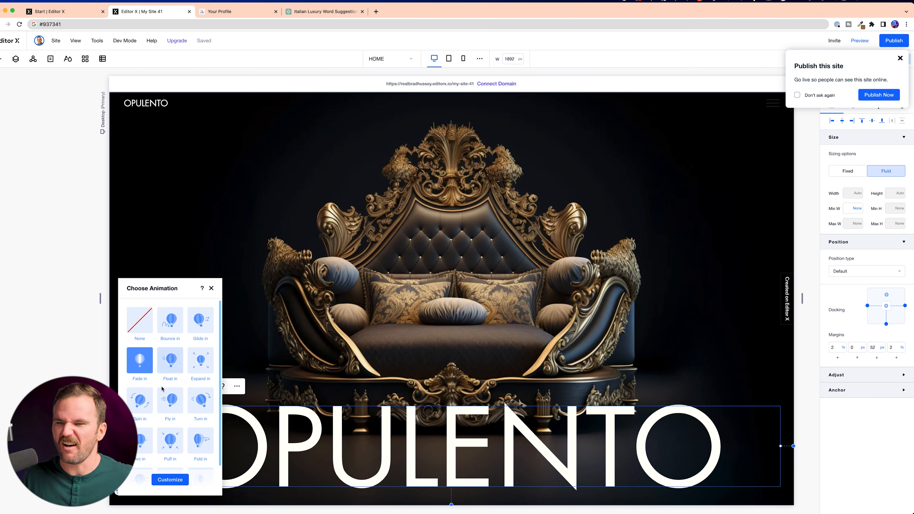
click(170, 479)
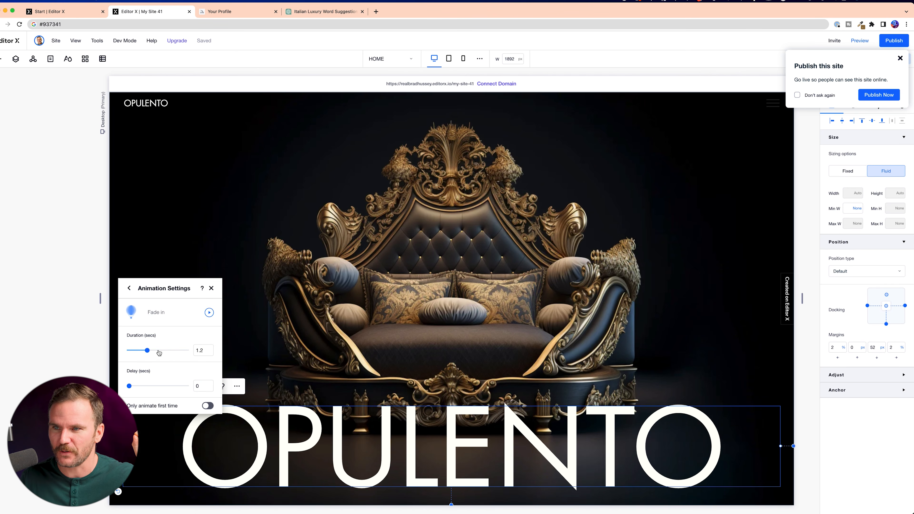
drag(146, 353, 190, 352)
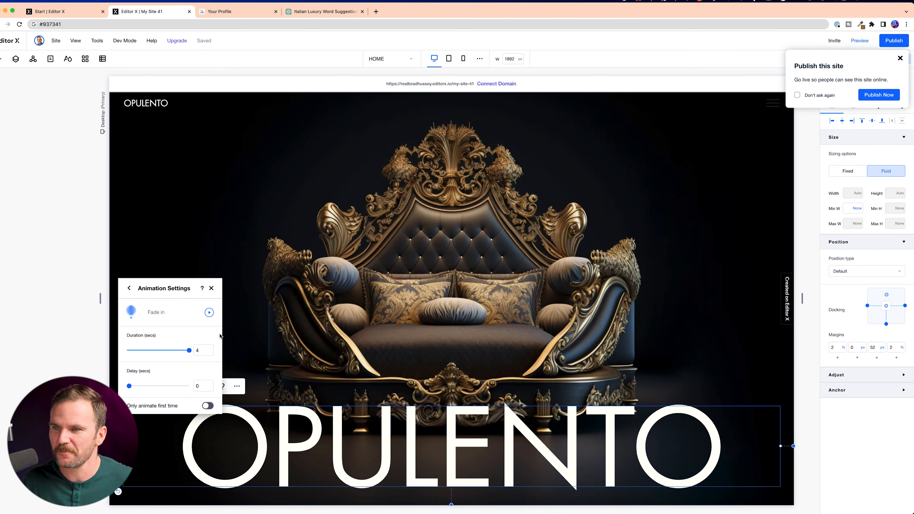
click(212, 288)
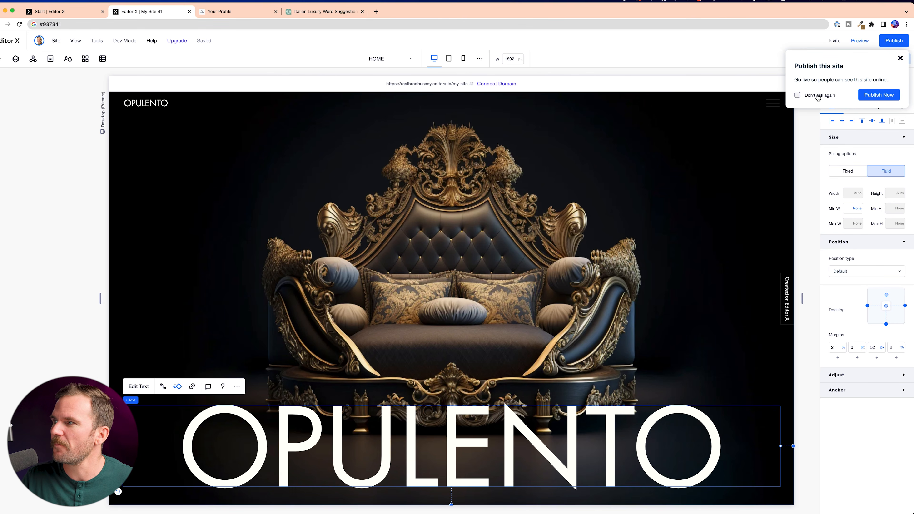
Dismiss the publish prompt and preview the home page, checking the hero's title animation, its scroll fade-out and the Luxury Italian Furniture section.
click(900, 58)
click(860, 41)
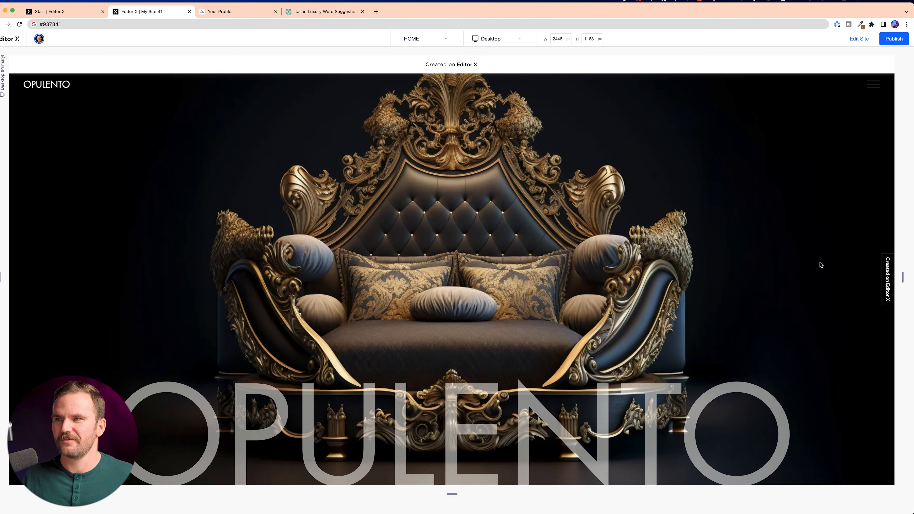
scroll(821, 268, down, 3)
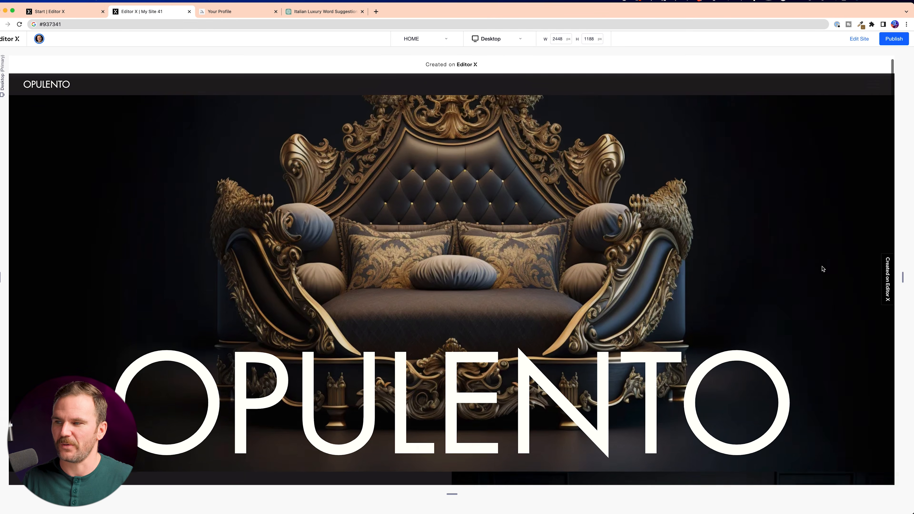
scroll(822, 273, down, 5)
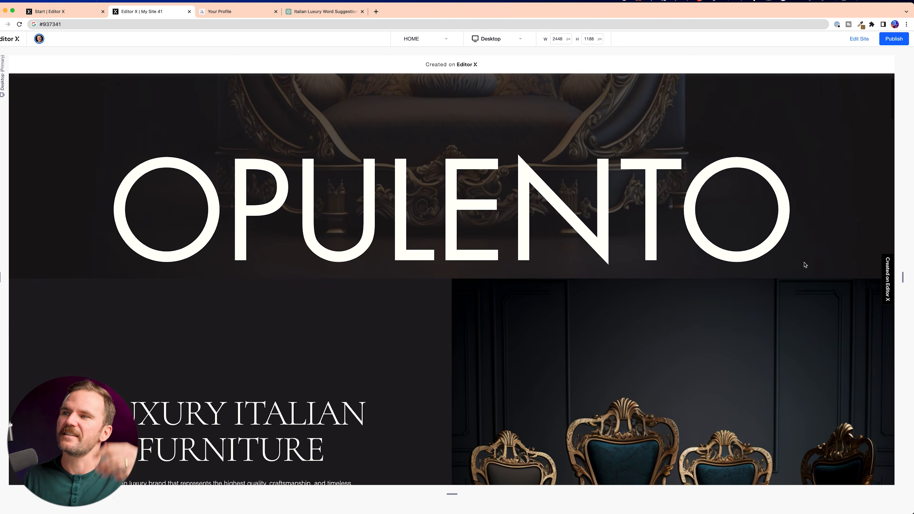
scroll(805, 265, down, 4)
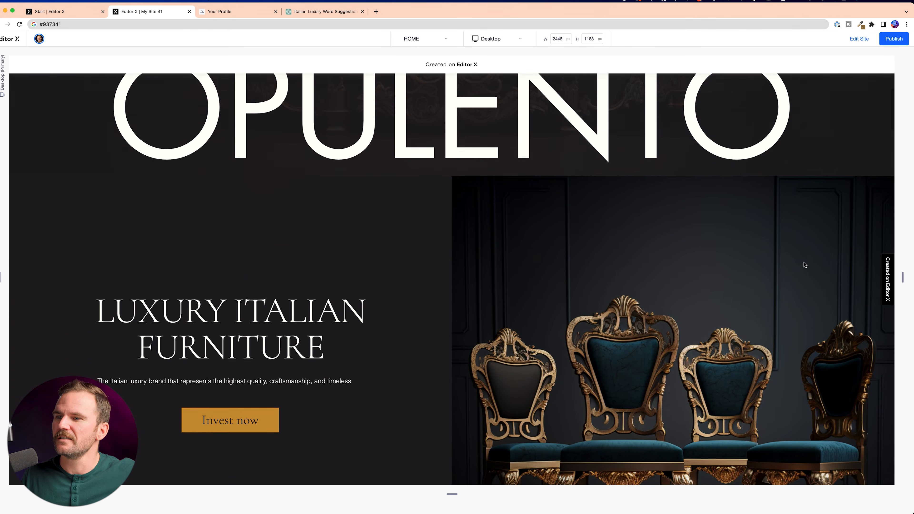
scroll(805, 265, down, 6)
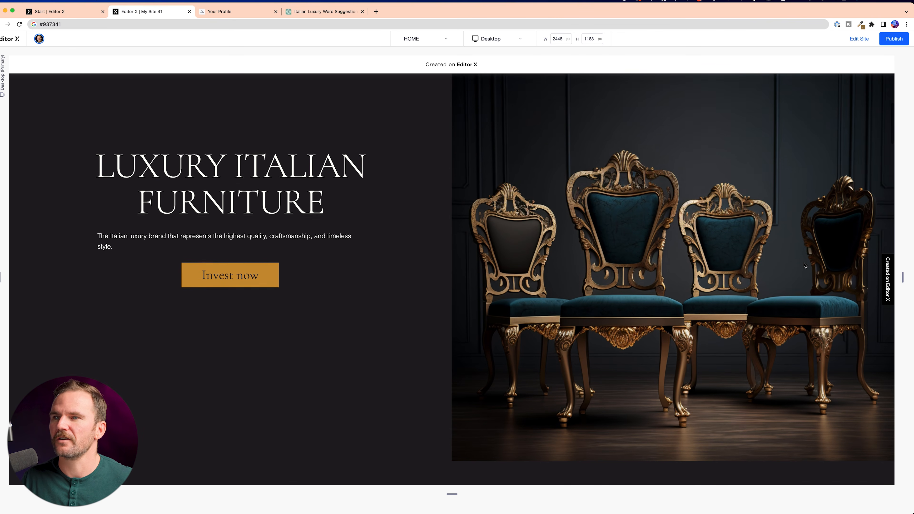
scroll(805, 265, down, 4)
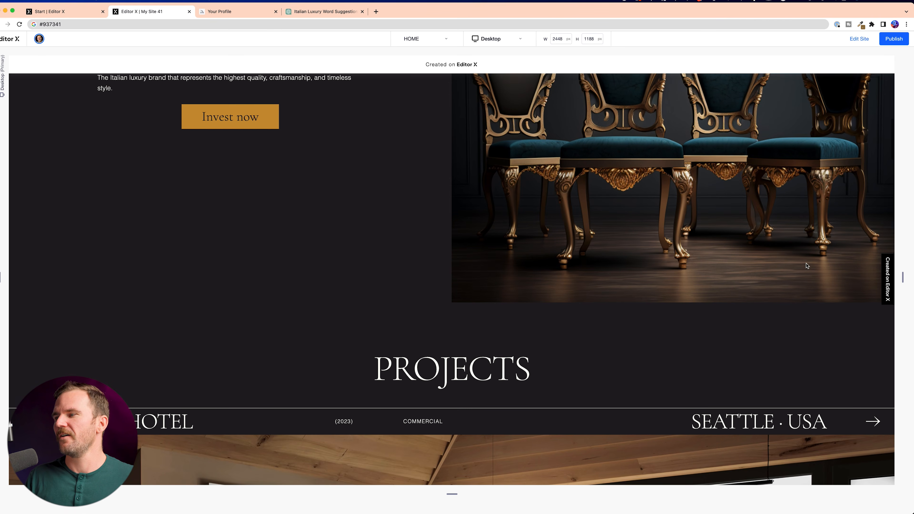
scroll(806, 264, down, 4)
scroll(775, 260, up, 8)
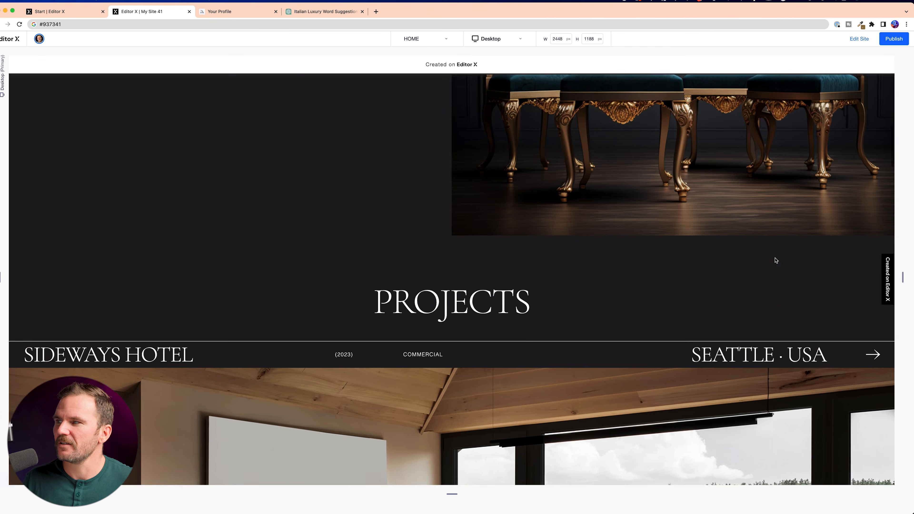
scroll(776, 260, up, 3)
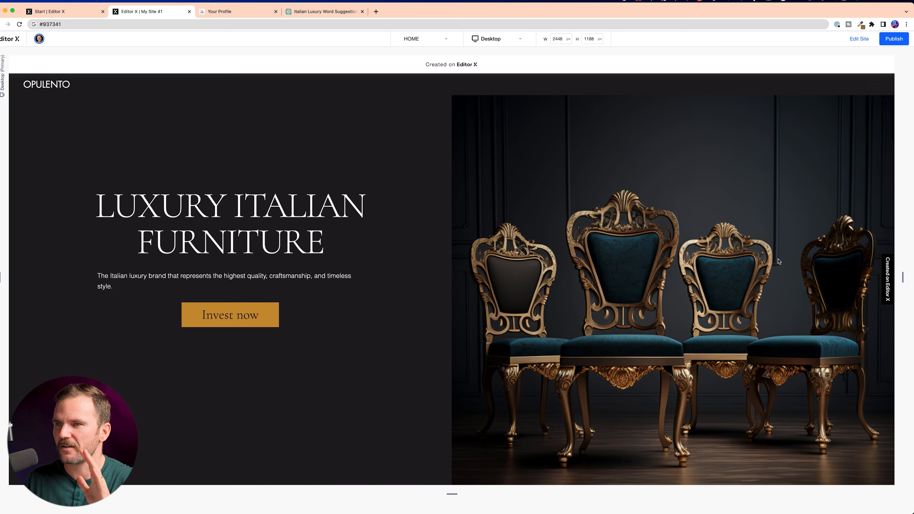
Review how the Projects section's banners stack while scrolling in the preview, and return to editing.
scroll(778, 261, down, 11)
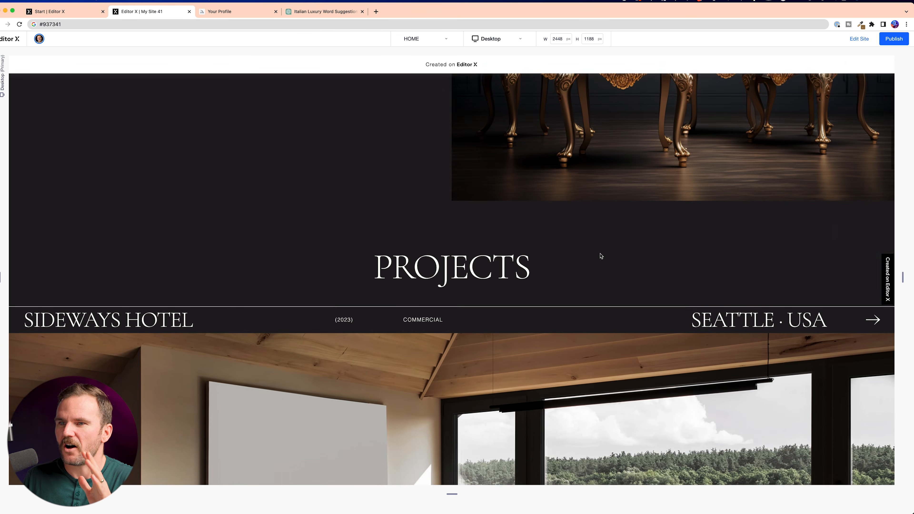
scroll(677, 252, down, 5)
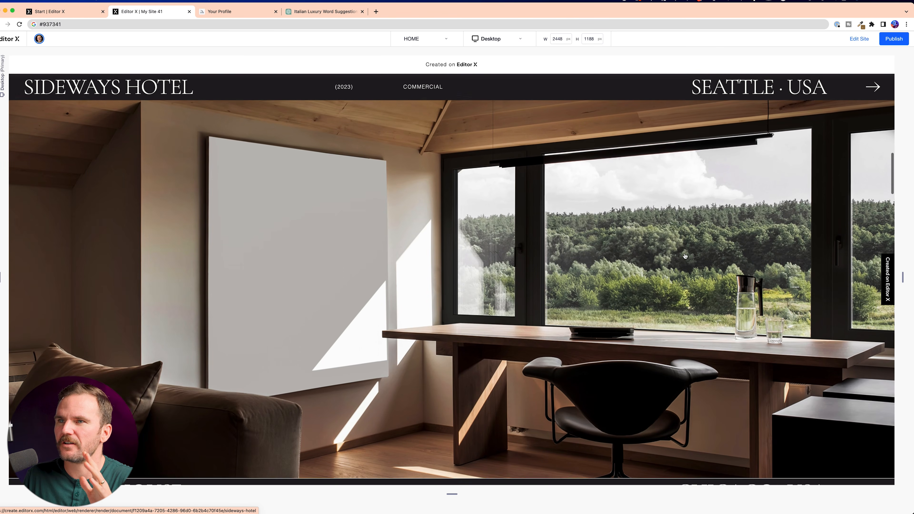
scroll(685, 256, up, 1)
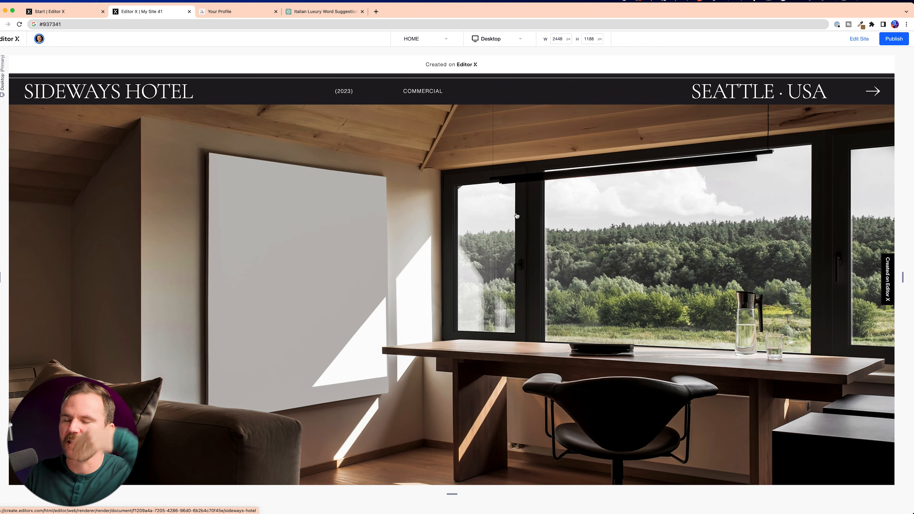
scroll(579, 216, down, 10)
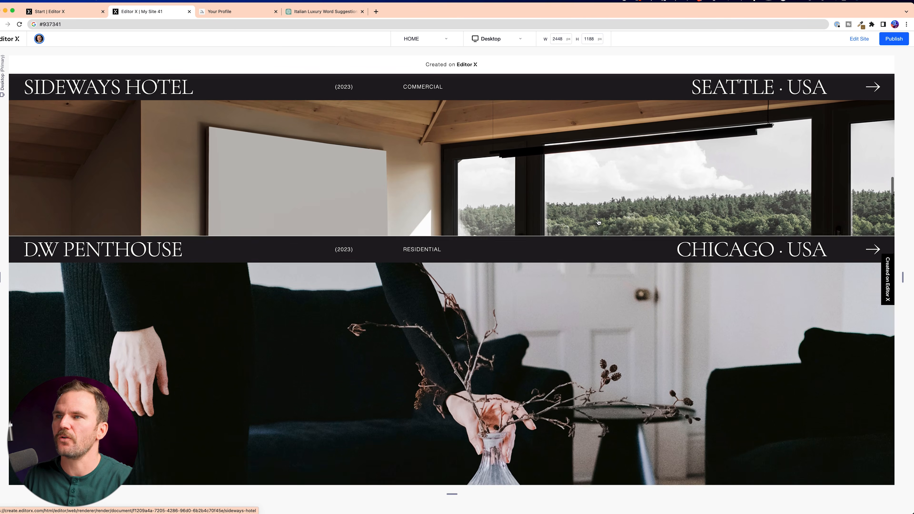
scroll(598, 224, down, 10)
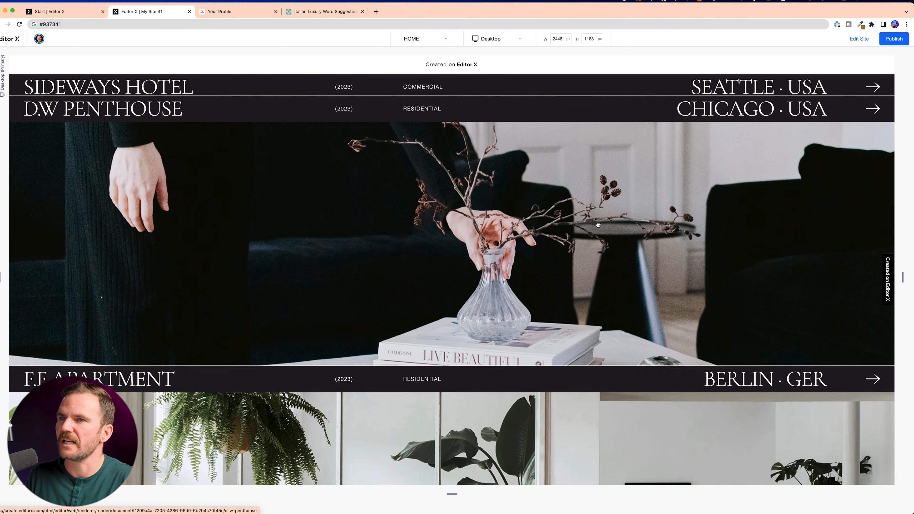
scroll(597, 226, down, 10)
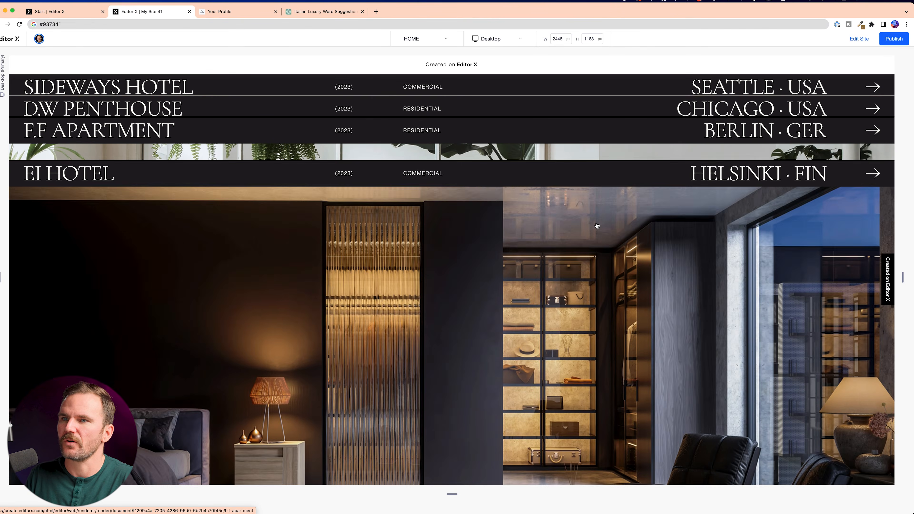
scroll(491, 272, up, 15)
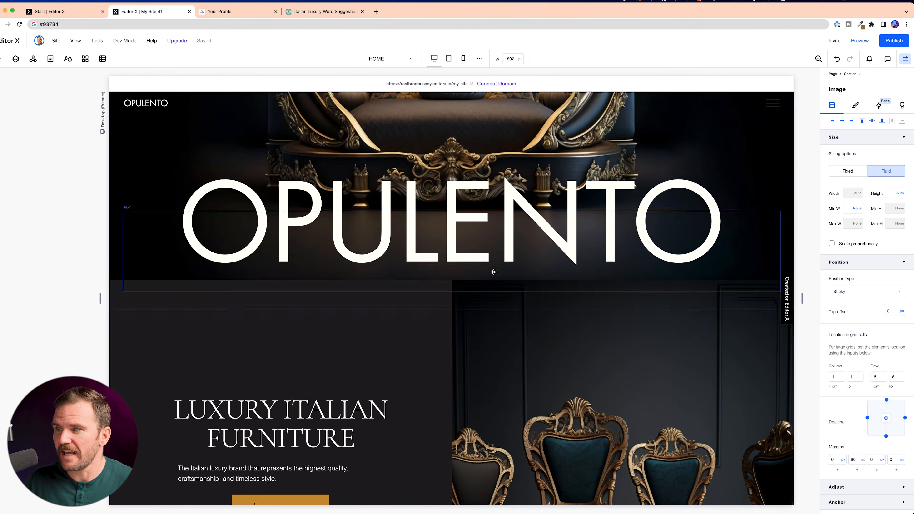
scroll(497, 274, down, 10)
scroll(502, 275, down, 8)
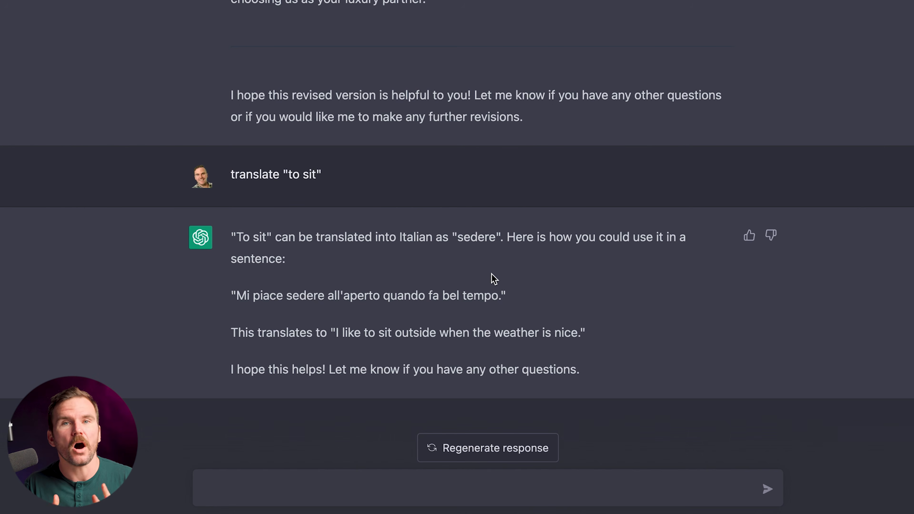
Switch to ChatGPT, ask for the Italian translation of "to ponder", and select the word "riflettere" in the reply.
text(To)
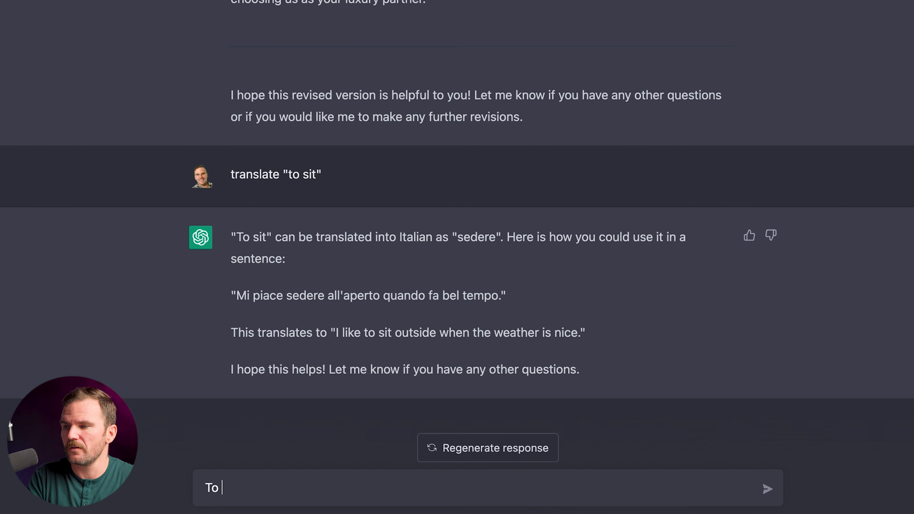
key(BackSpace)
key(BackSpace)
text("to ponder")
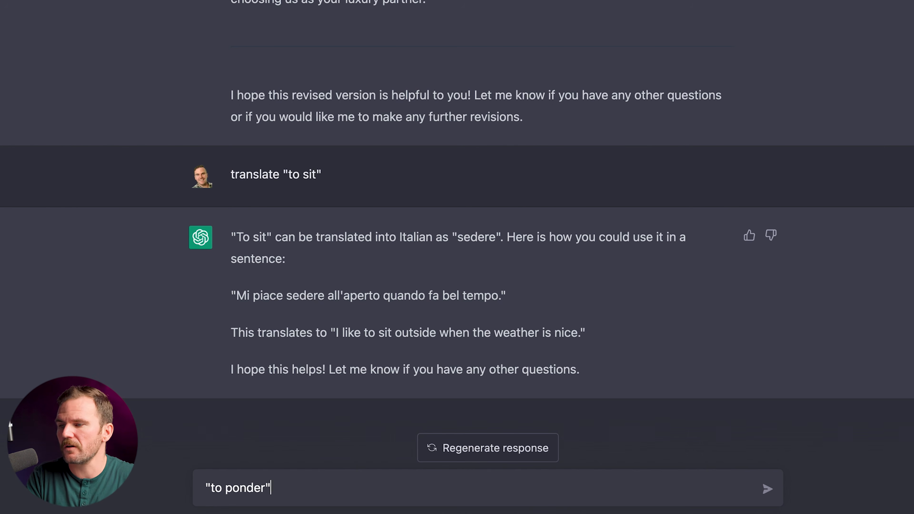
key(Return)
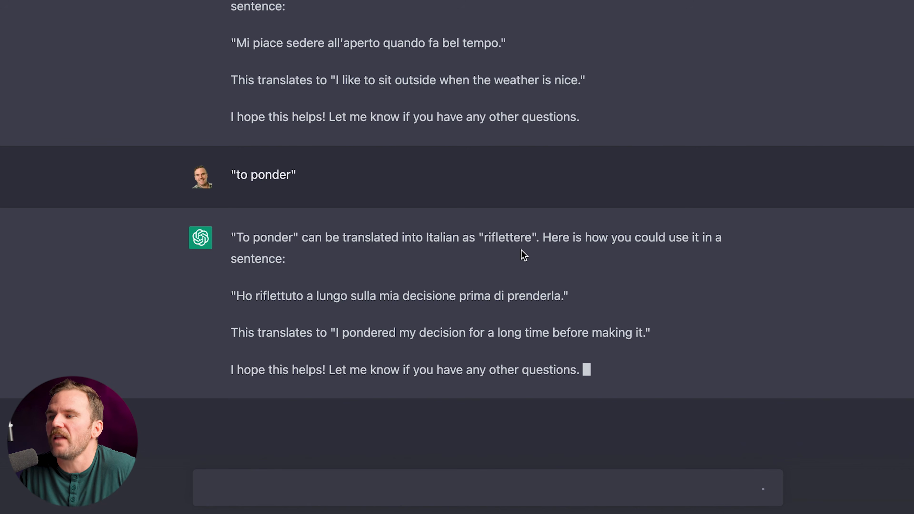
double_click(499, 238)
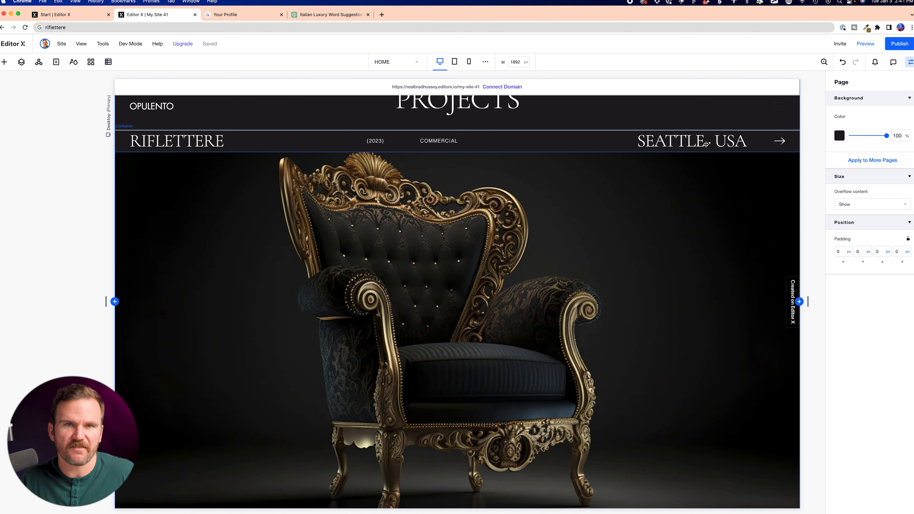
Replace the year text in the RIFLETTERE banner with the price 45,678.
click(374, 141)
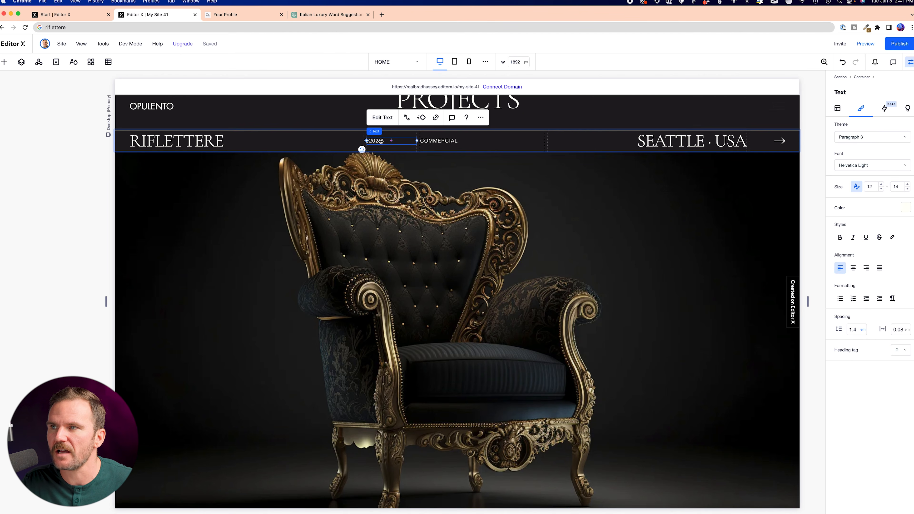
click(382, 117)
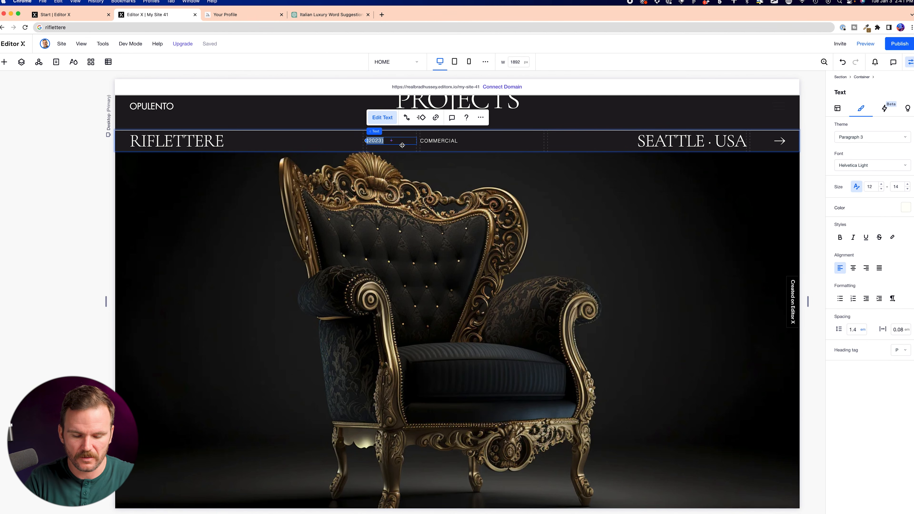
key(BackSpace)
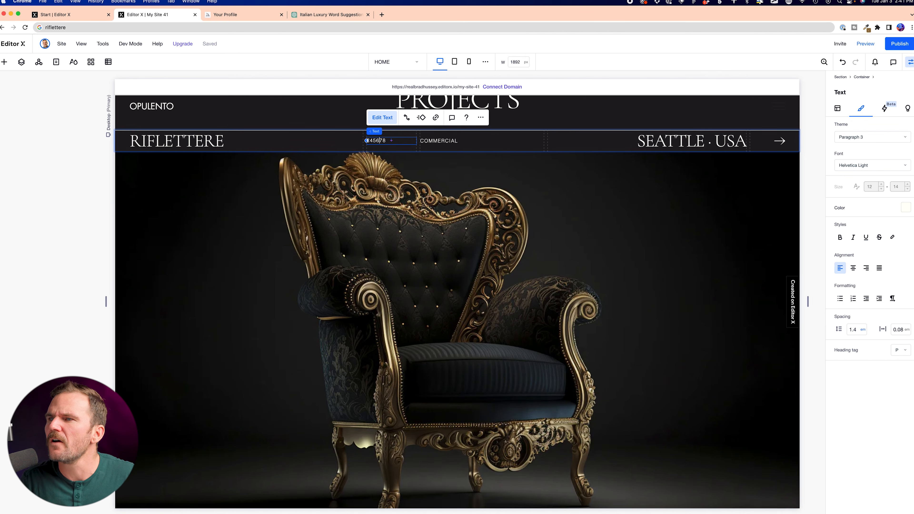
text(,)
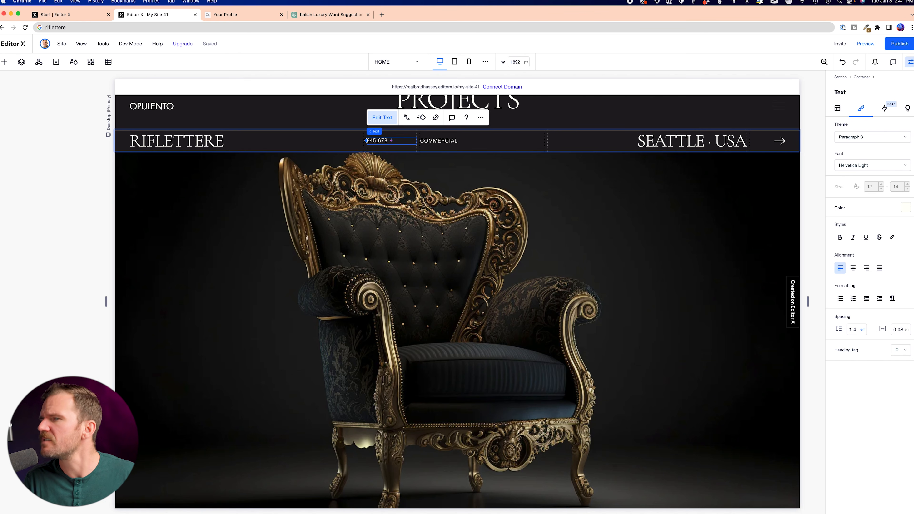
Replace the category text COMMERCIAL in the RIFLETTERE banner with "A chair, to reflect.".
click(72, 157)
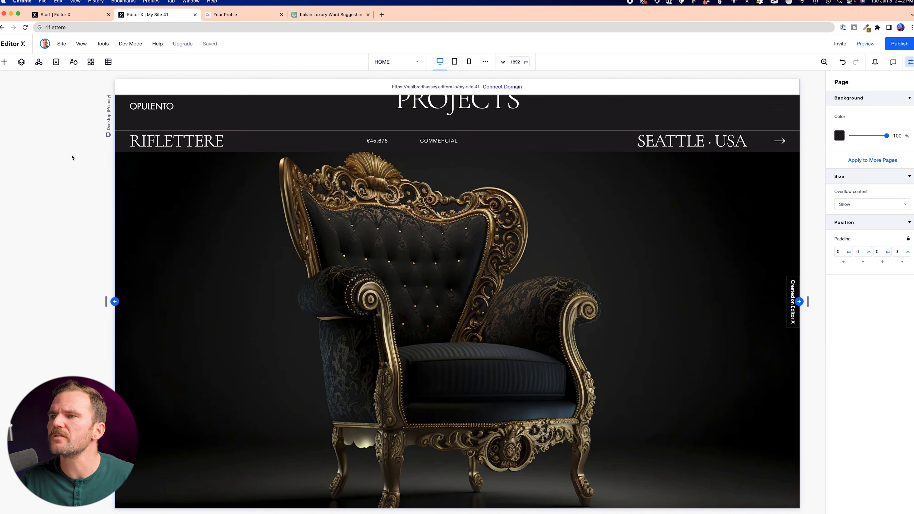
click(445, 142)
double_click(443, 140)
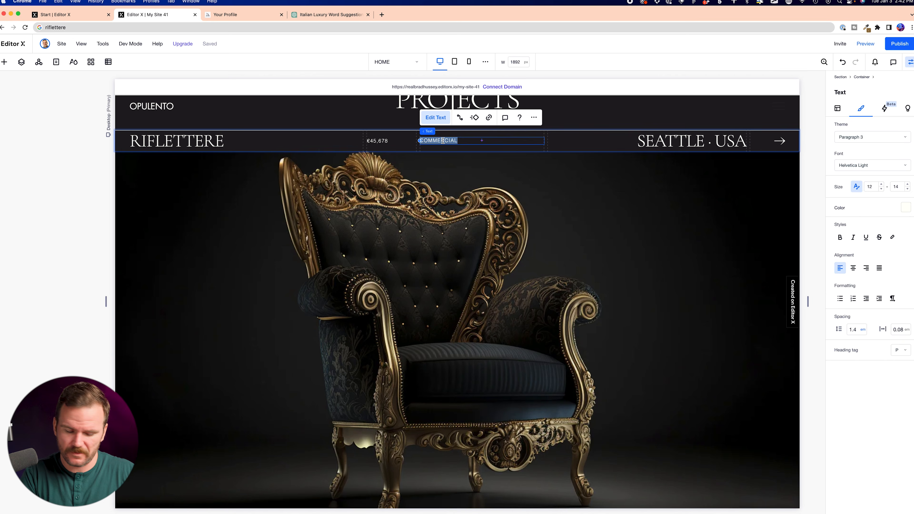
click(276, 229)
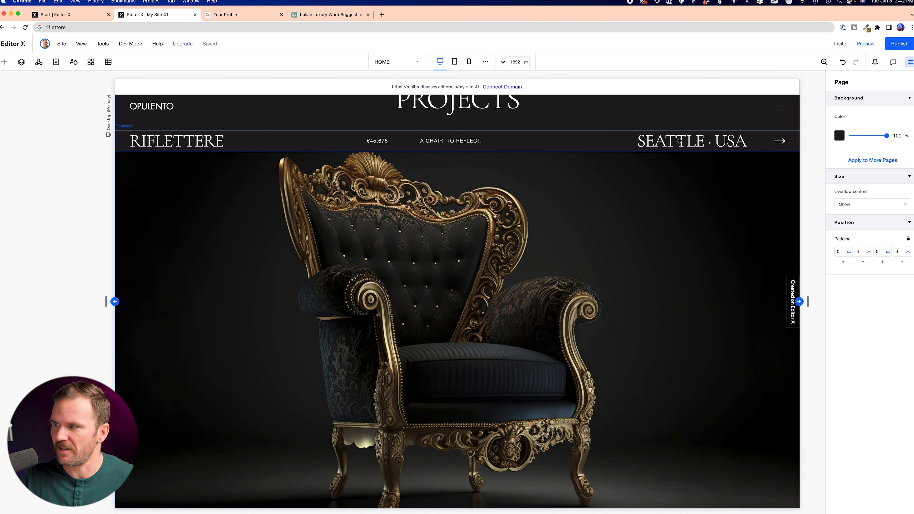
Replace the SEATTLE · USA text in the RIFLETTERE banner with the Italian call to action "Investire".
click(742, 138)
double_click(743, 139)
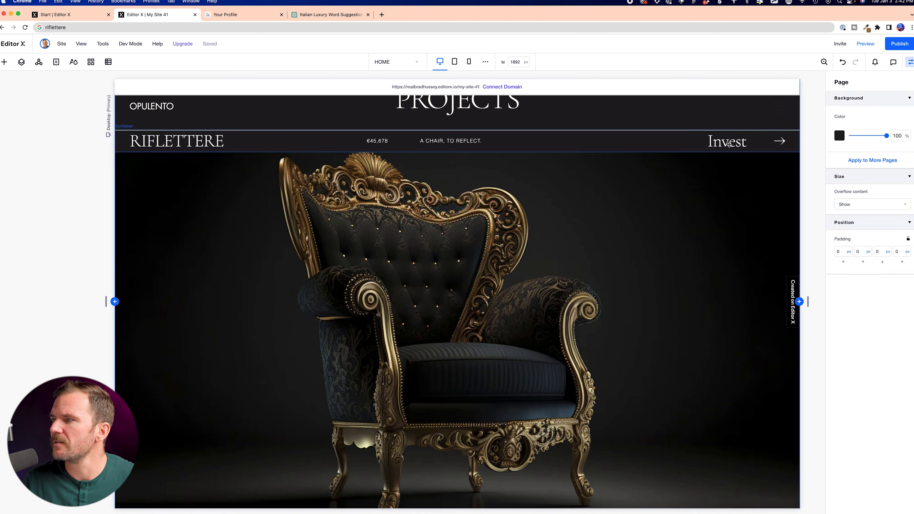
click(729, 144)
double_click(730, 144)
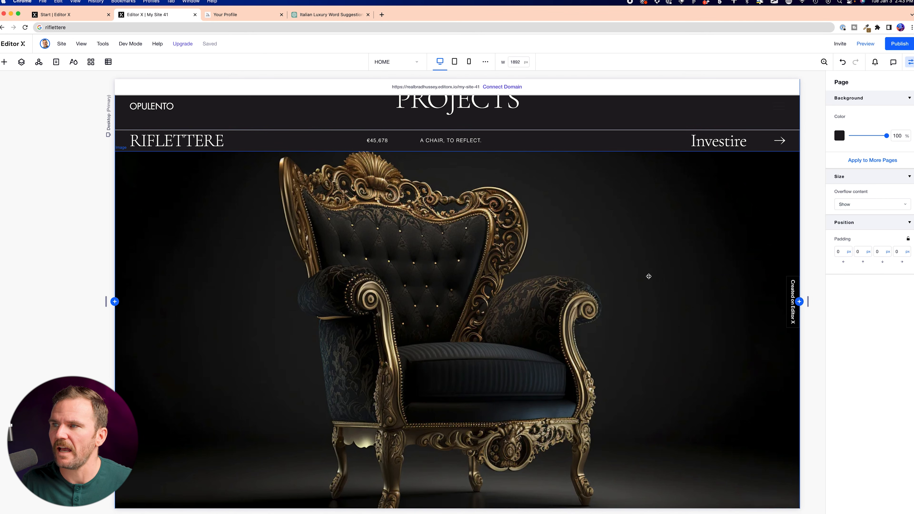
Switch to ChatGPT, ask for the Italian translation of "sit, my love", and copy "Siedi, amore mio" from the reply.
scroll(649, 276, down, 12)
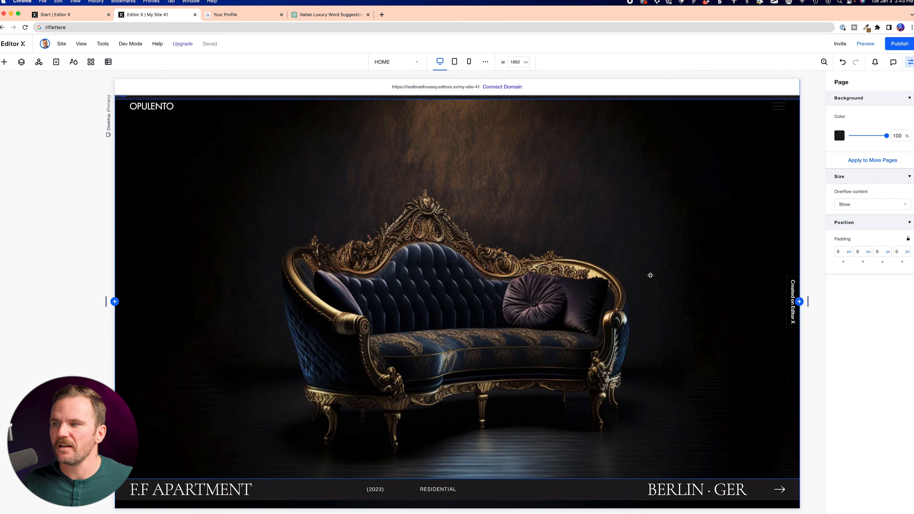
scroll(650, 275, up, 2)
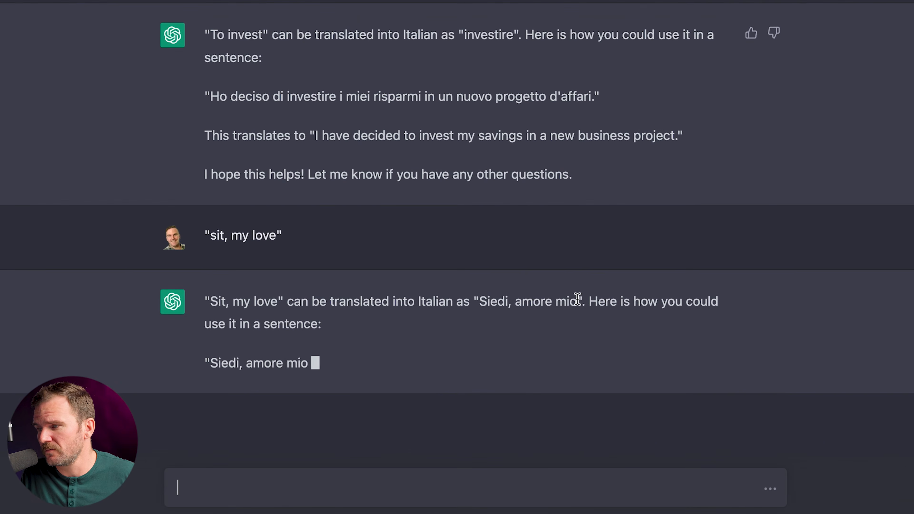
drag(580, 301, 480, 301)
key(super+c)
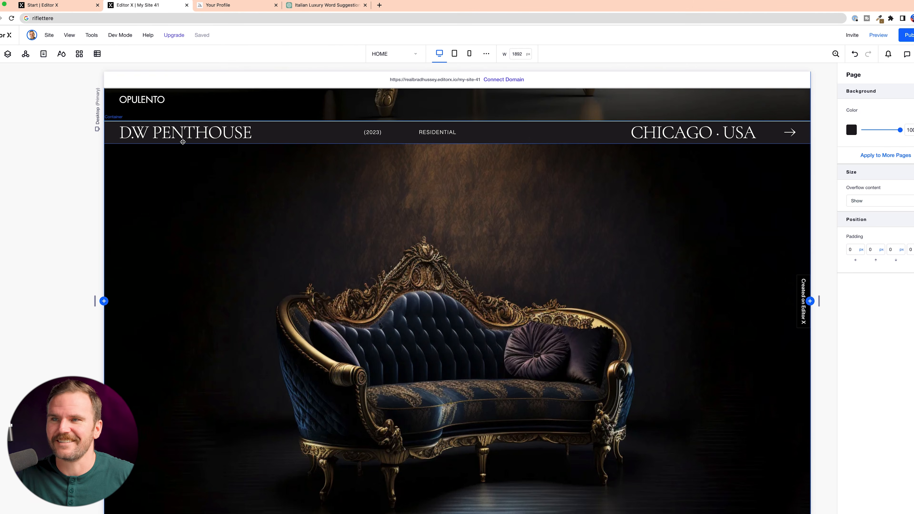
Return to Editor X and replace the D.W PENTHOUSE title above the blue sofa image with "Siedi, amore mio".
click(184, 135)
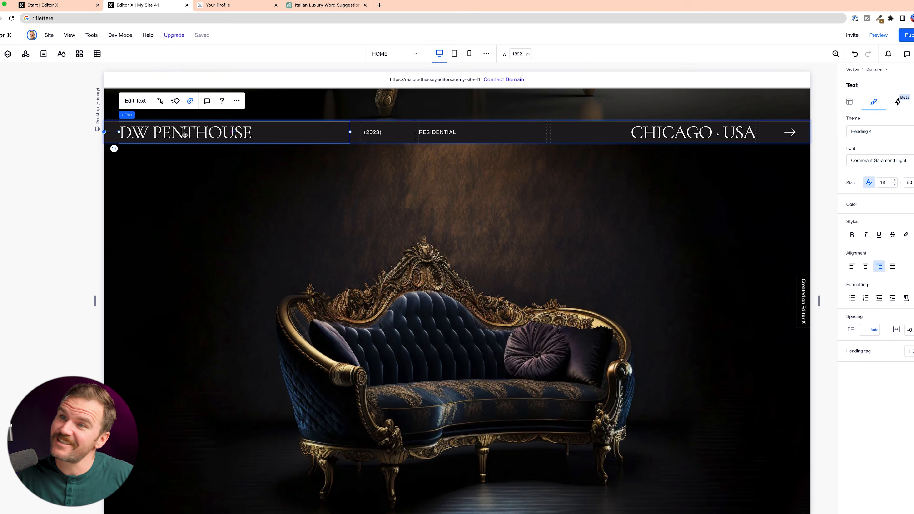
click(139, 103)
key(super+v)
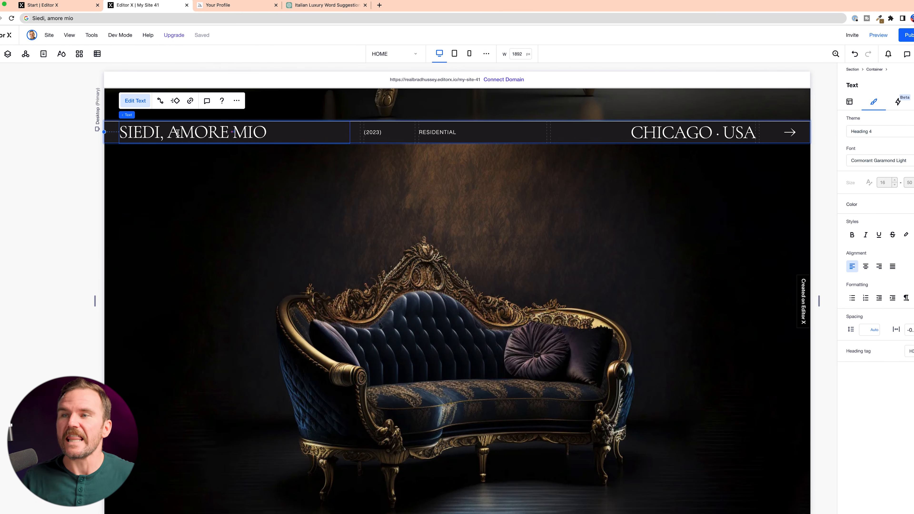
click(30, 212)
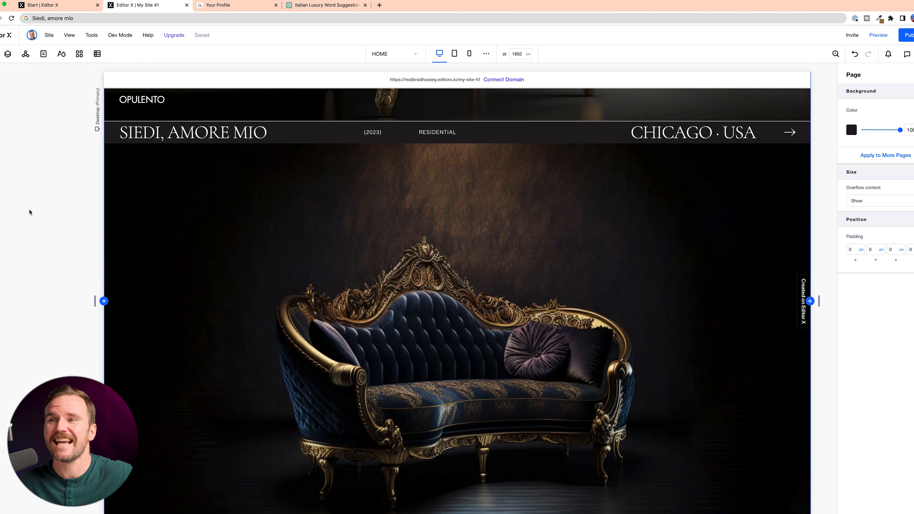
Switch to ChatGPT, ask for the Italian translation of "rest here", and select "riposa qui" in the reply.
scroll(14, 216, down, 10)
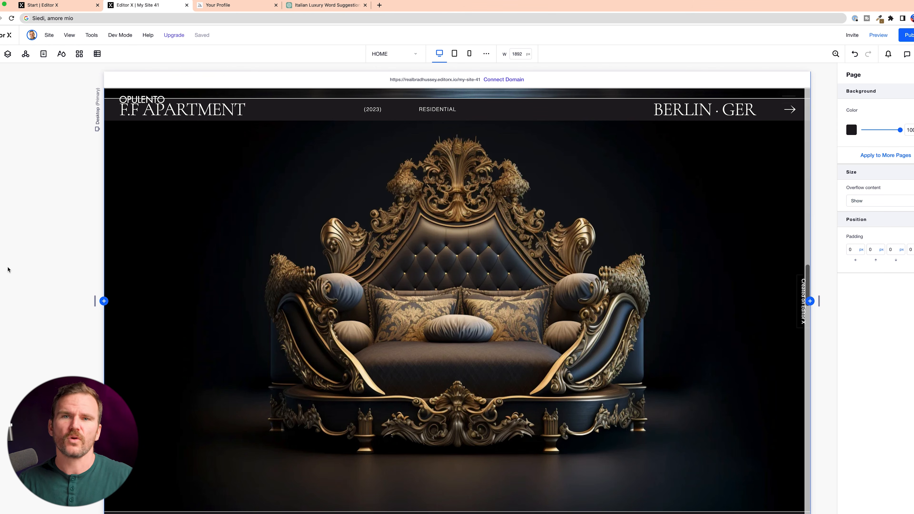
scroll(32, 199, up, 2)
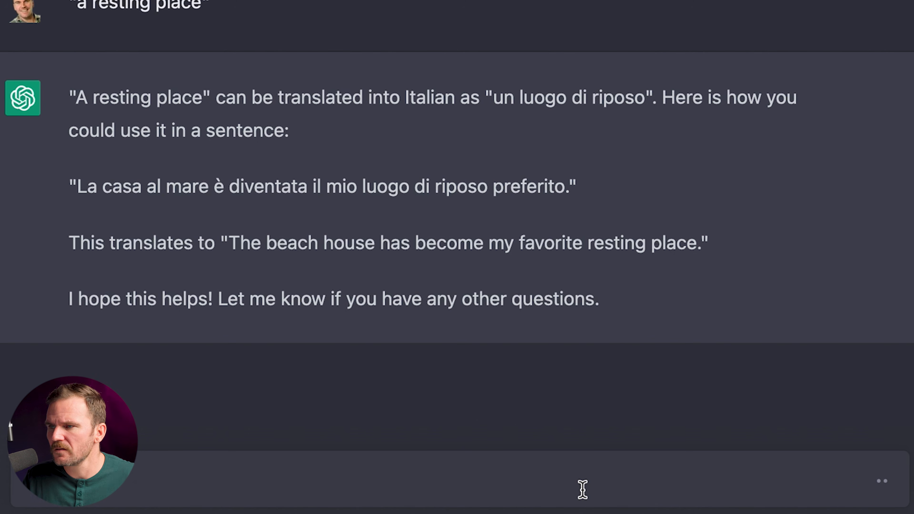
text("rest here")
key(Return)
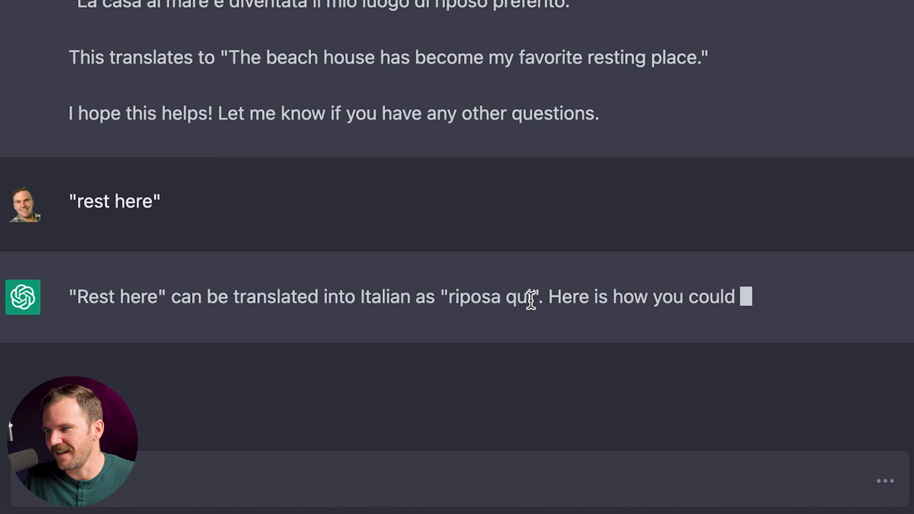
drag(533, 298, 459, 298)
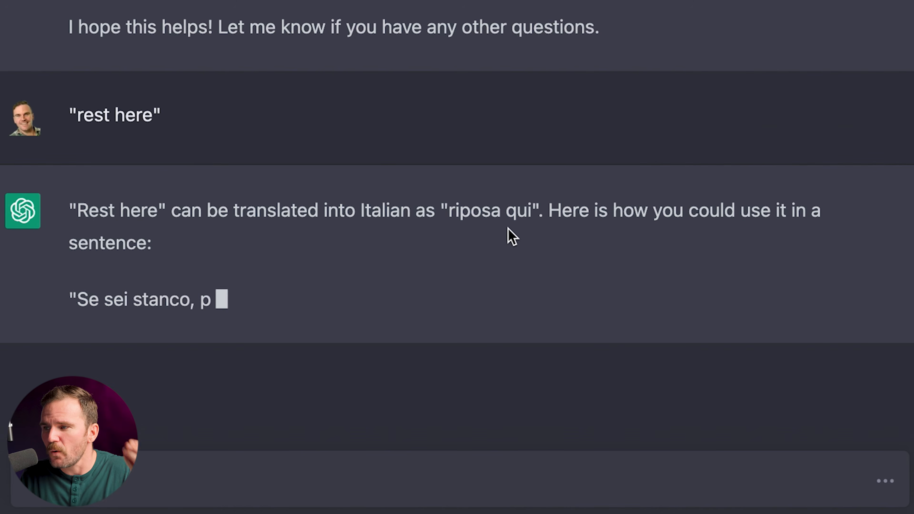
drag(533, 212, 494, 217)
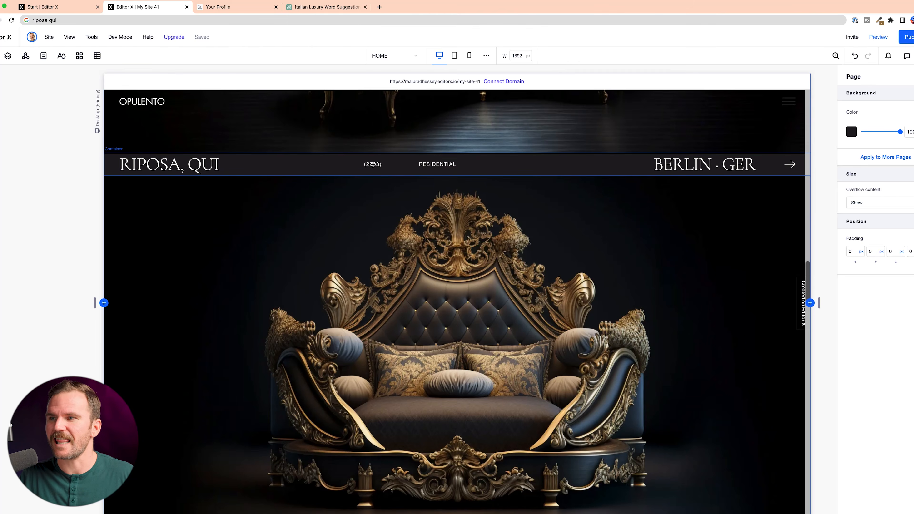
Replace the year text in the RIPOSA, QUI banner in Editor X with the price €217,631.
click(373, 165)
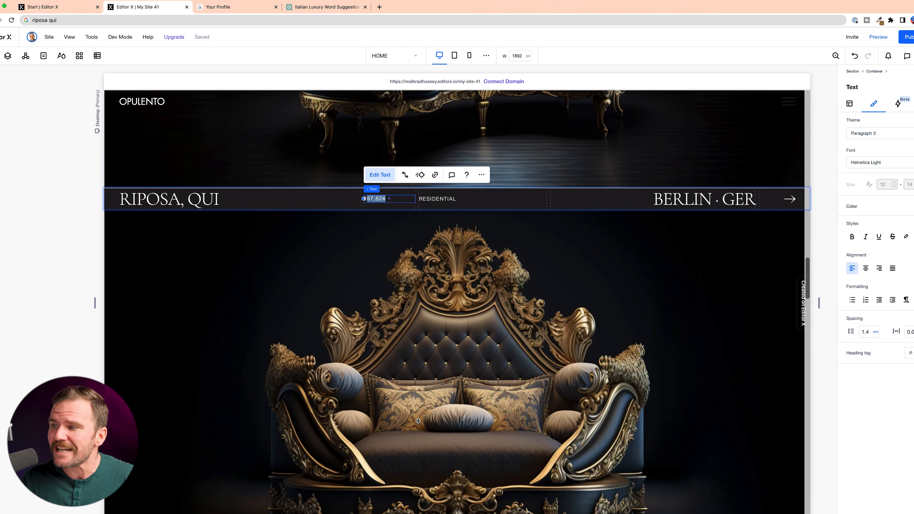
scroll(418, 421, down, 2)
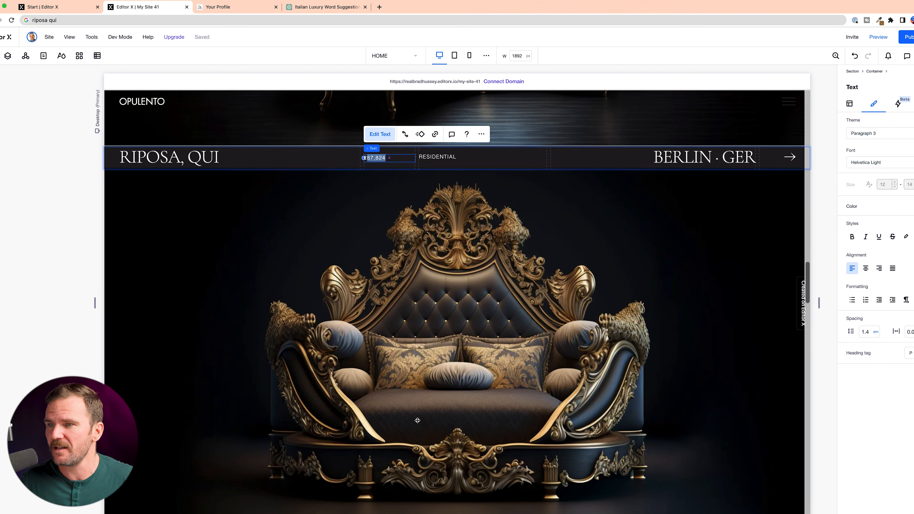
text(21)
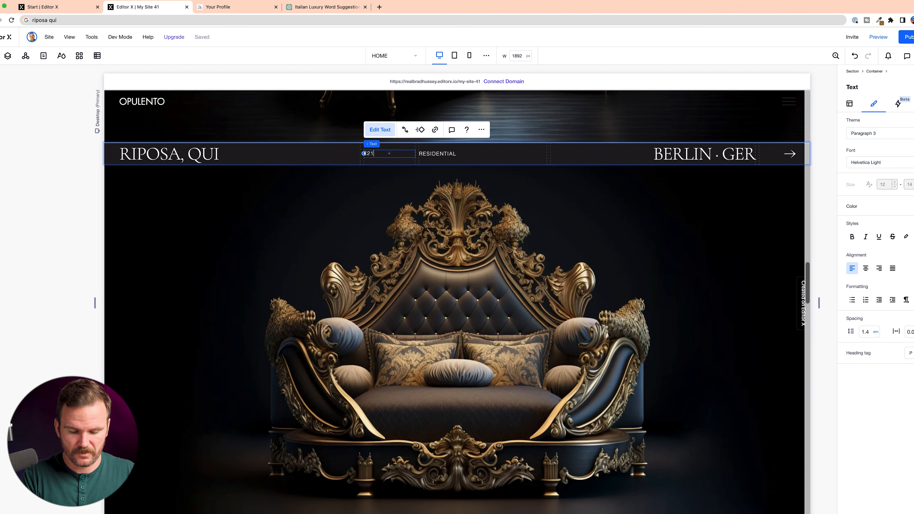
text(7)
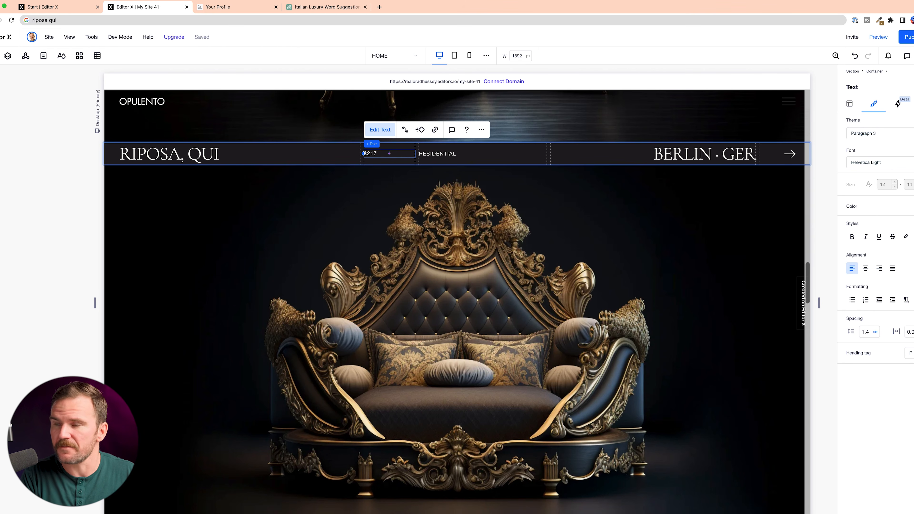
text(,6)
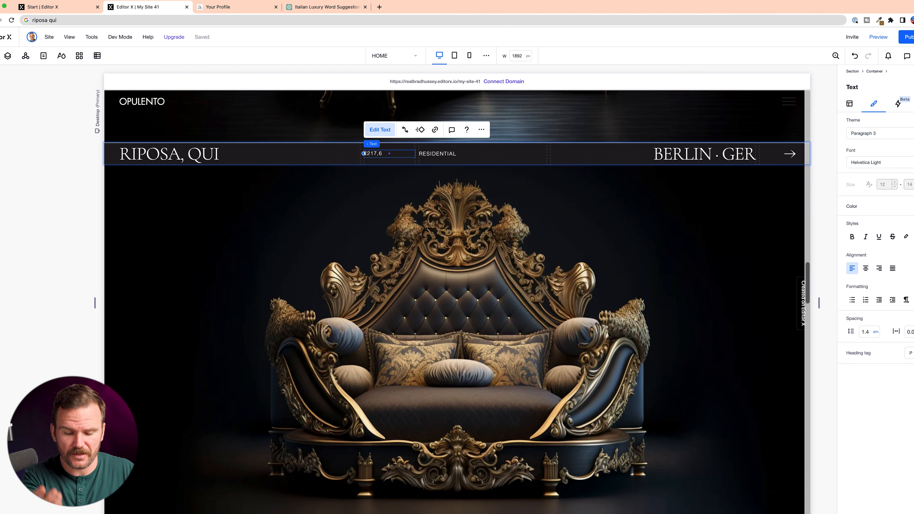
text(31)
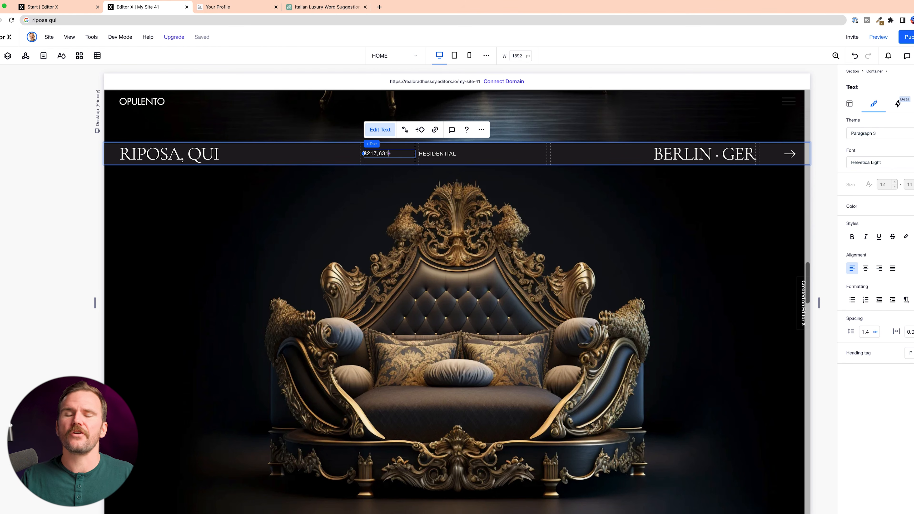
click(41, 359)
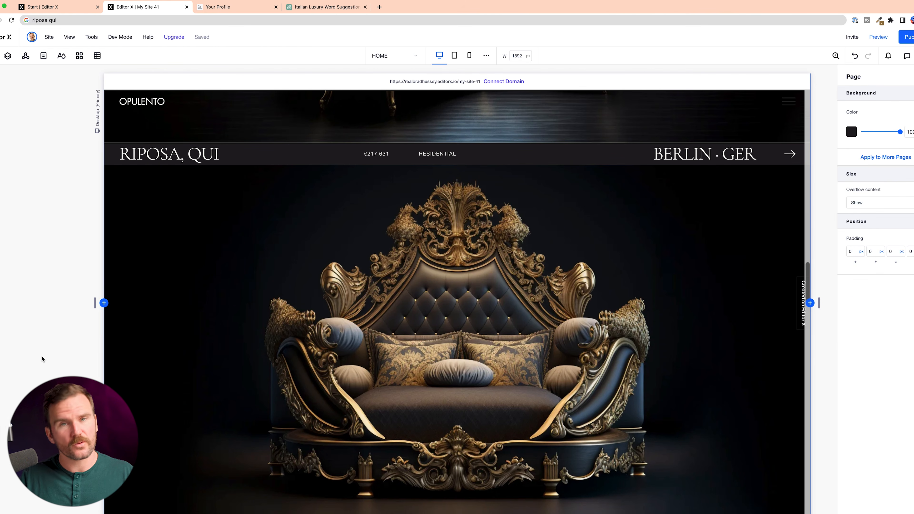
Replace RESIDENTIAL in the RIPOSA, QUI banner with "Rest, dream, feel. A bed." and open the BERLIN · GER text for editing.
click(443, 154)
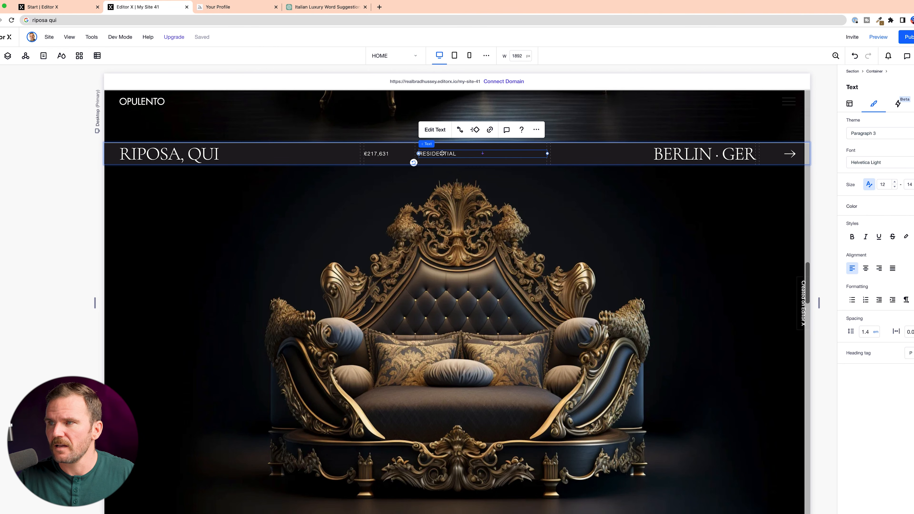
double_click(446, 154)
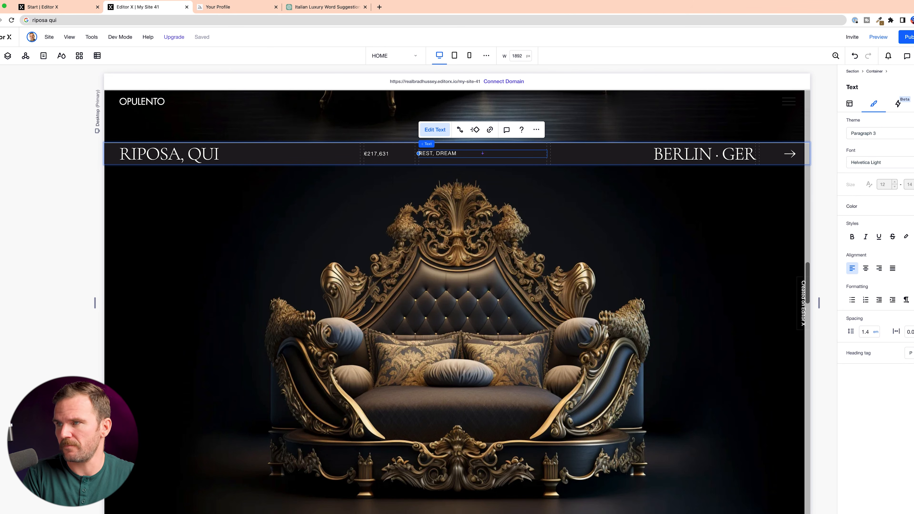
click(37, 226)
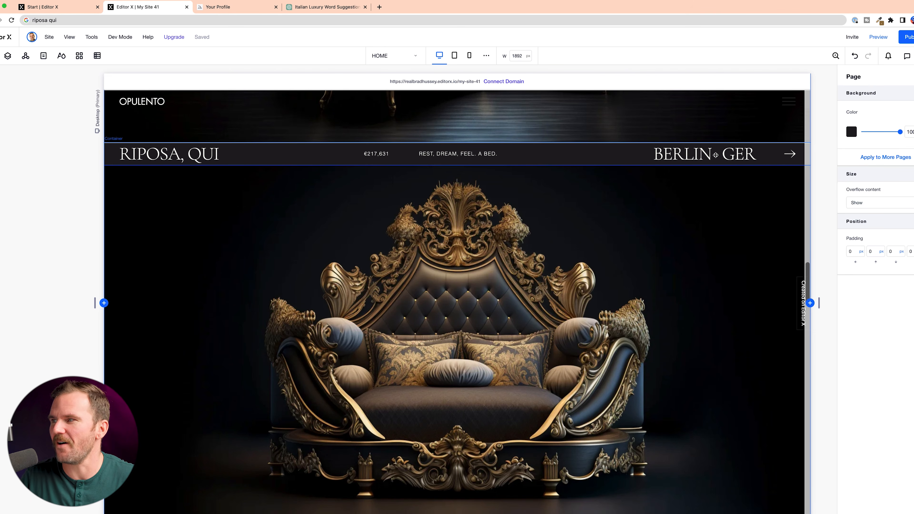
click(716, 154)
click(715, 154)
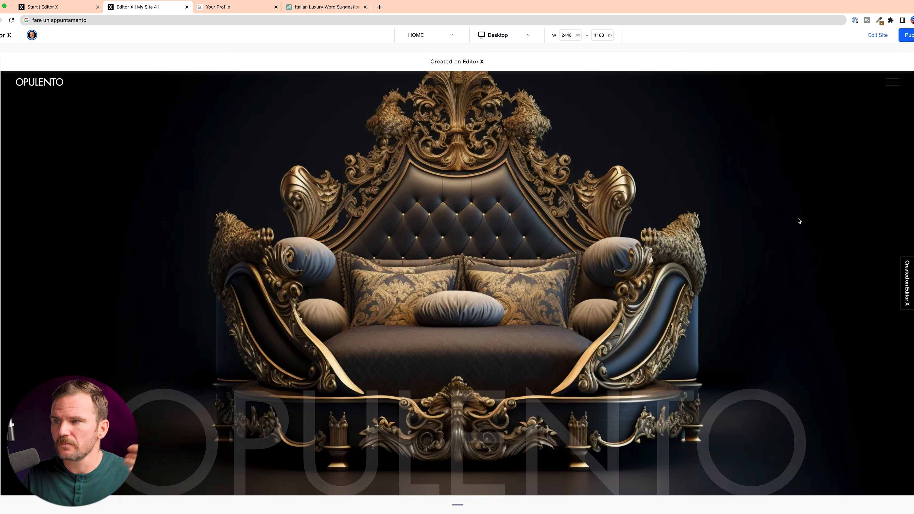
Review the previewed home page's OPULENTO hero and the Luxury Italian Furniture introduction with its chairs image.
scroll(799, 221, down, 7)
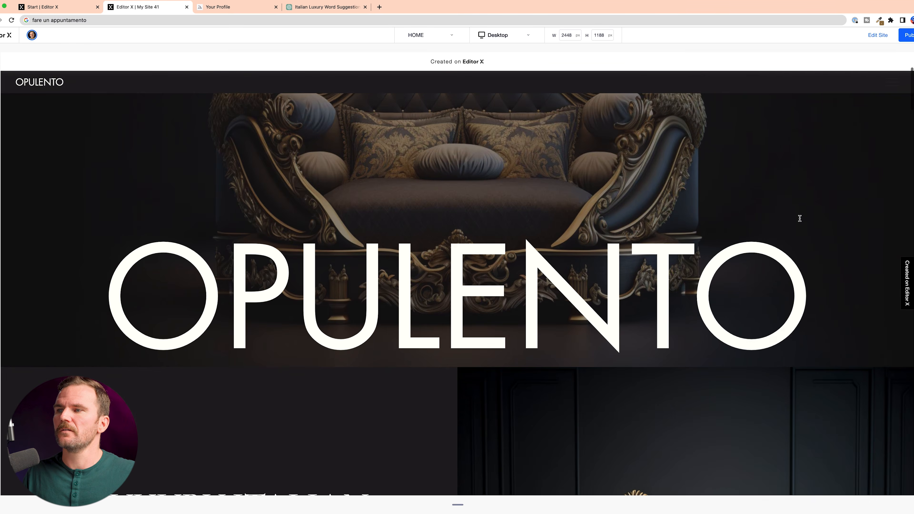
scroll(799, 218, down, 3)
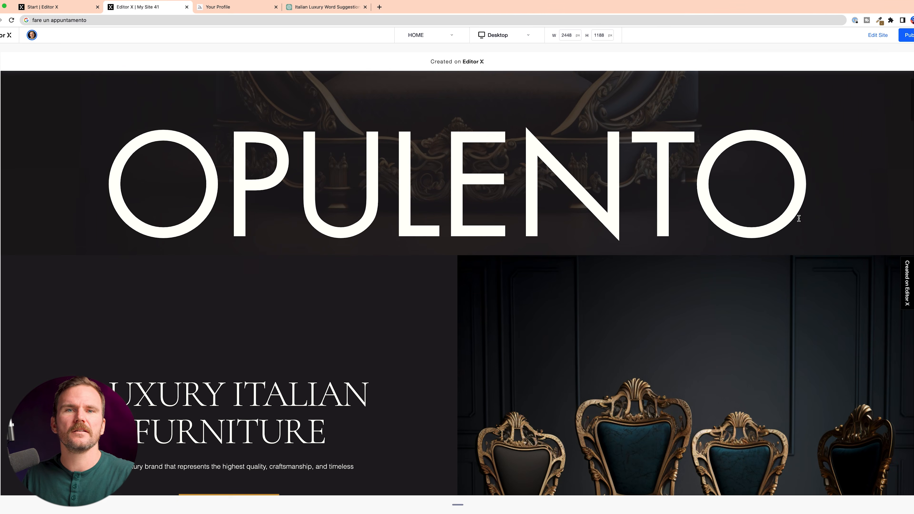
scroll(799, 220, down, 5)
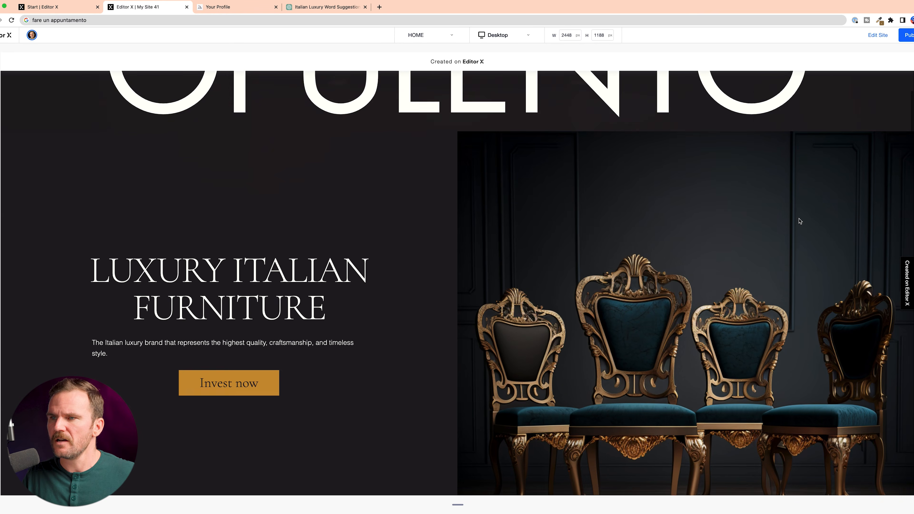
scroll(800, 222, down, 3)
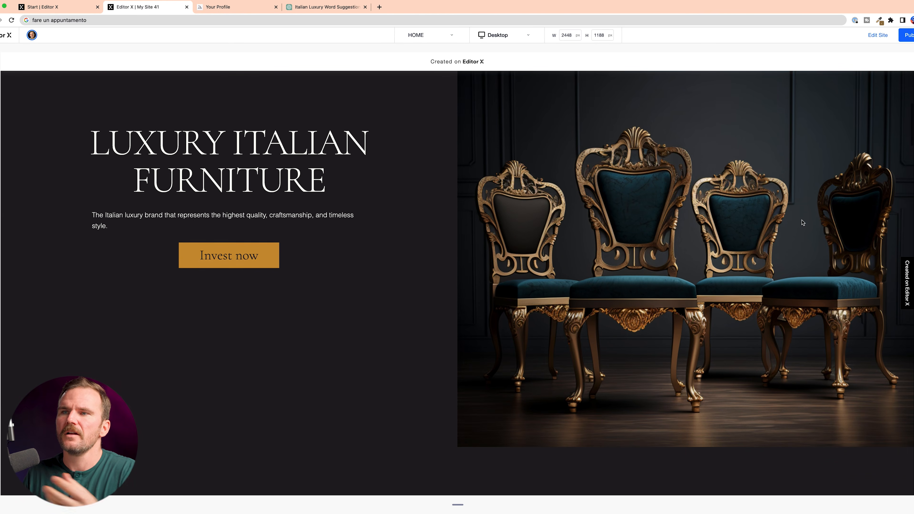
scroll(802, 222, down, 2)
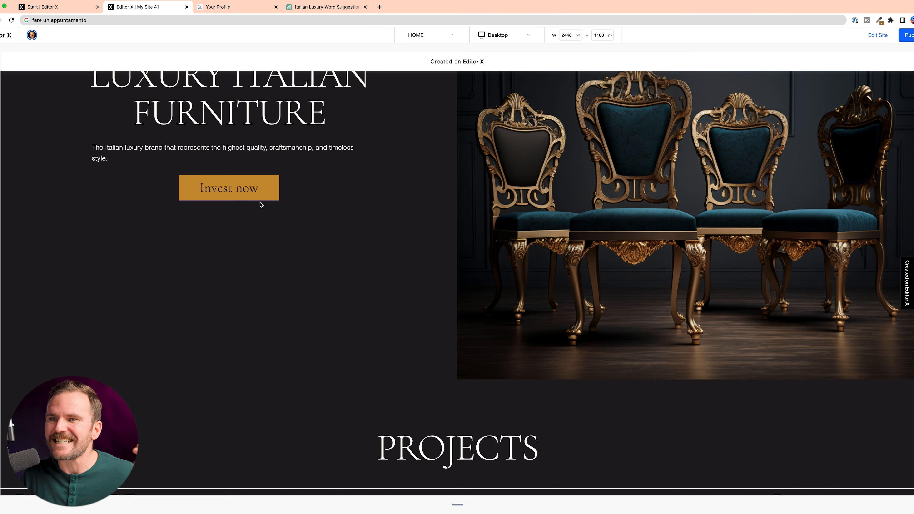
Examine the PROJECTS section in the preview, checking the stacking product banners, prices and images from RIFLETTERE through ESSERE SERVITO.
scroll(349, 230, down, 10)
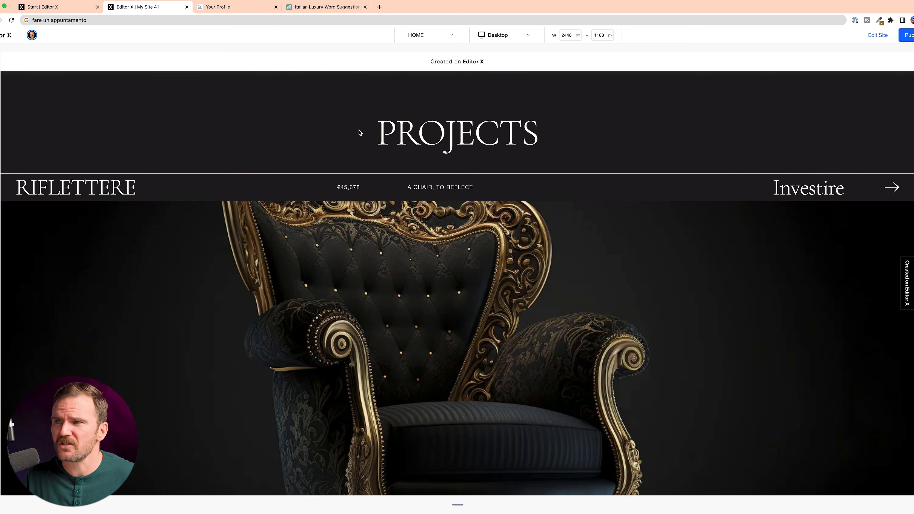
scroll(336, 108, down, 1)
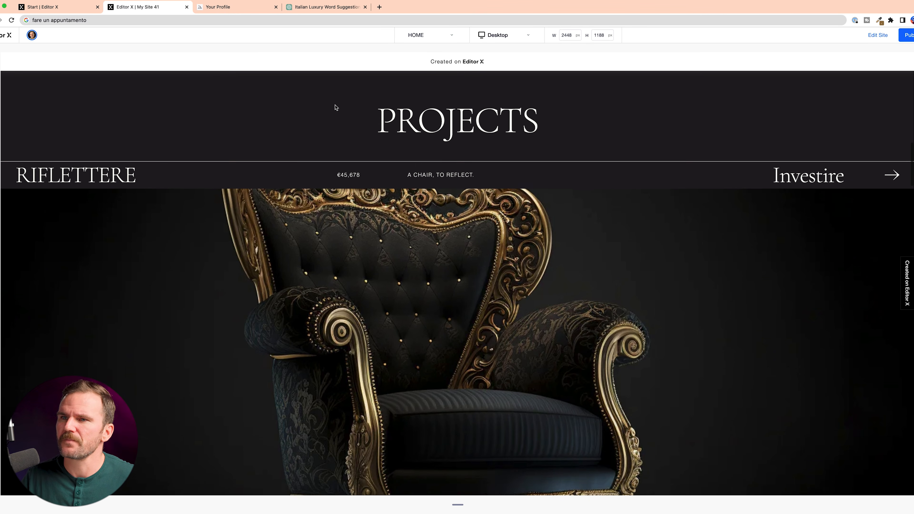
scroll(341, 111, down, 3)
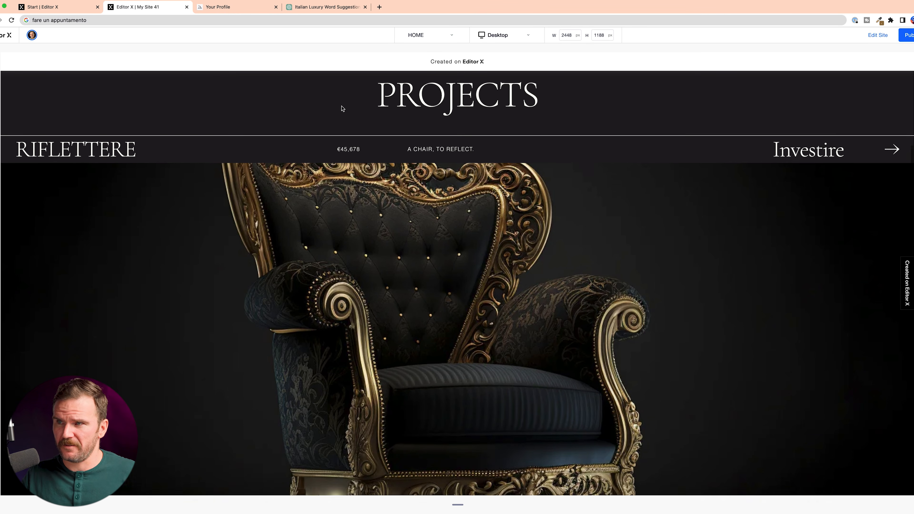
scroll(583, 293, down, 10)
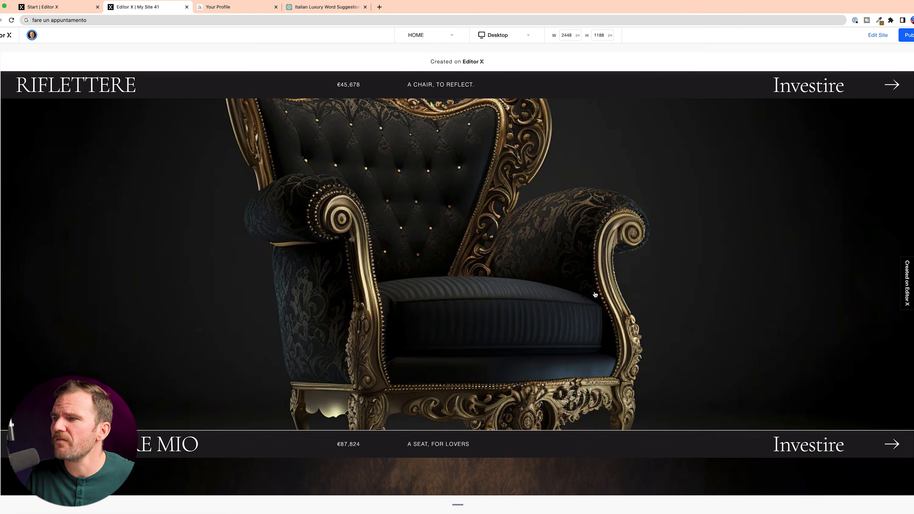
scroll(578, 292, down, 7)
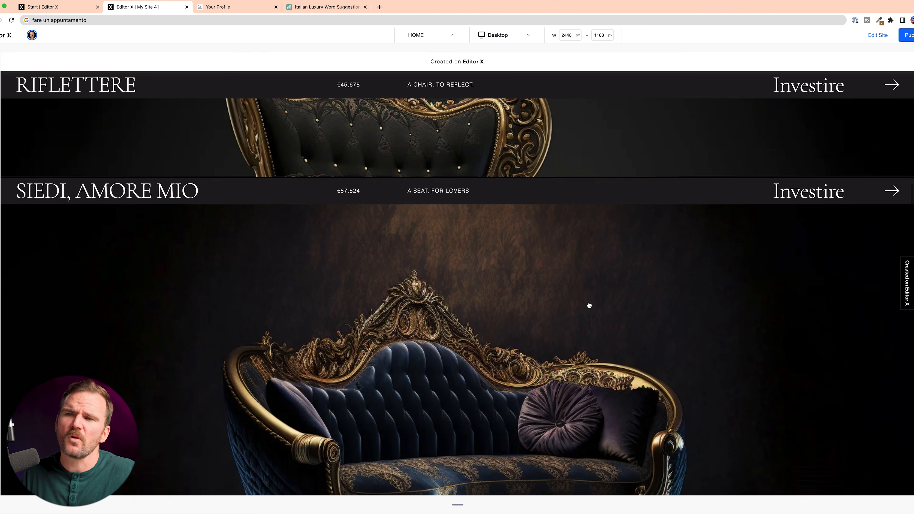
scroll(594, 304, down, 2)
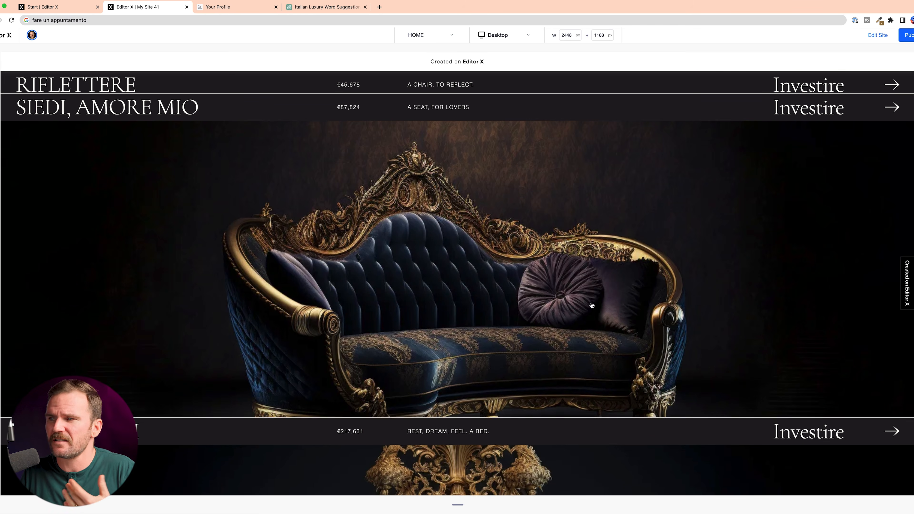
scroll(630, 304, down, 12)
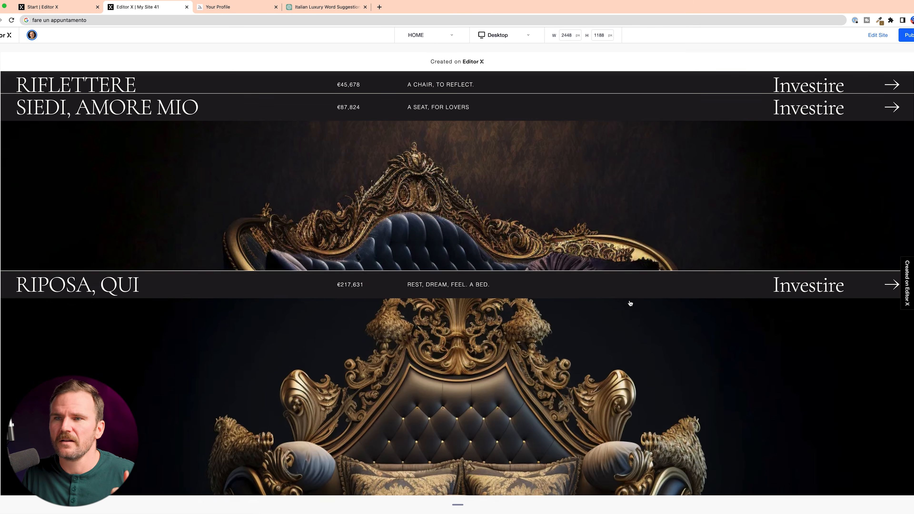
scroll(626, 306, down, 7)
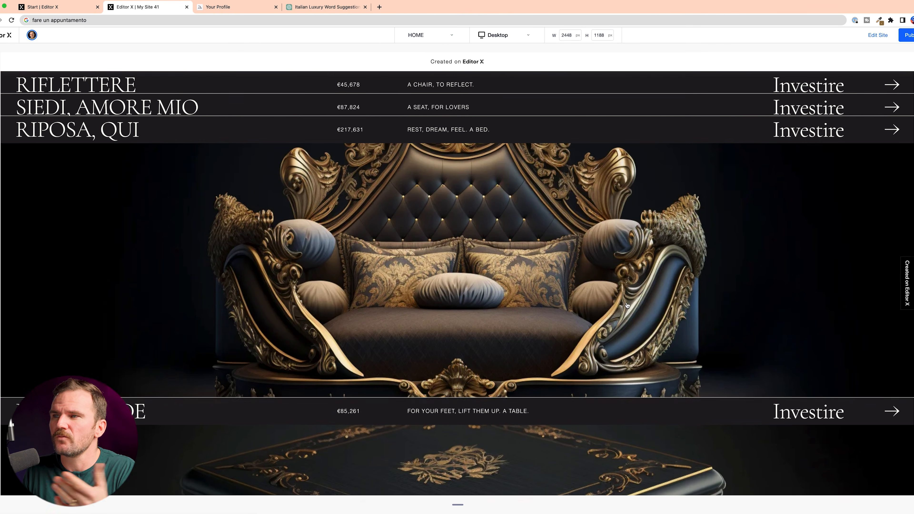
scroll(625, 306, down, 2)
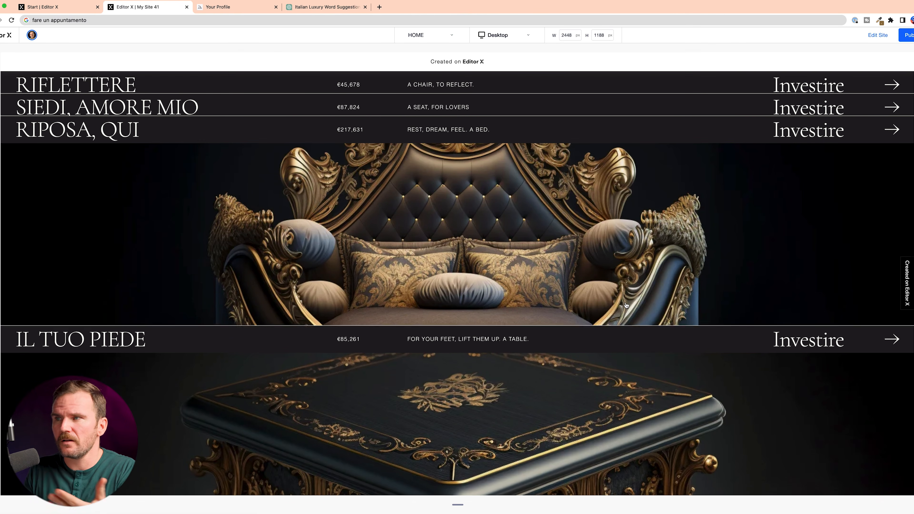
scroll(625, 305, down, 8)
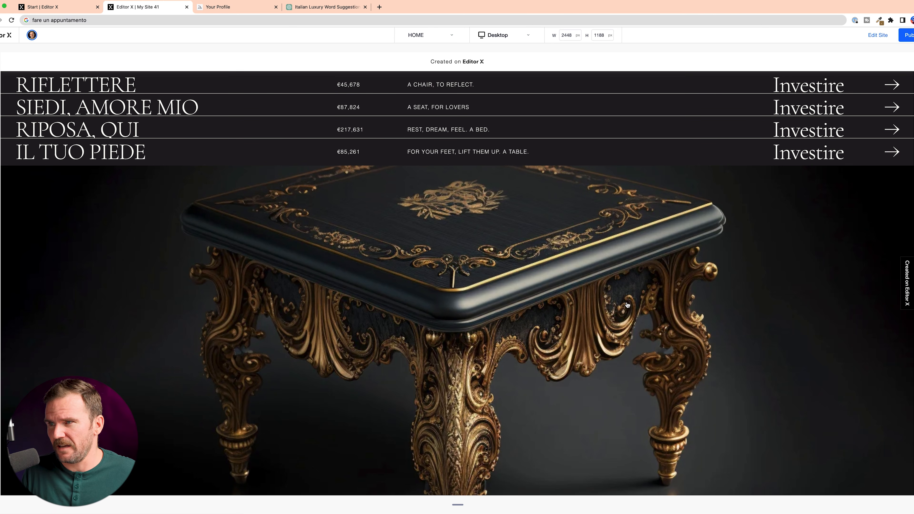
scroll(628, 305, down, 4)
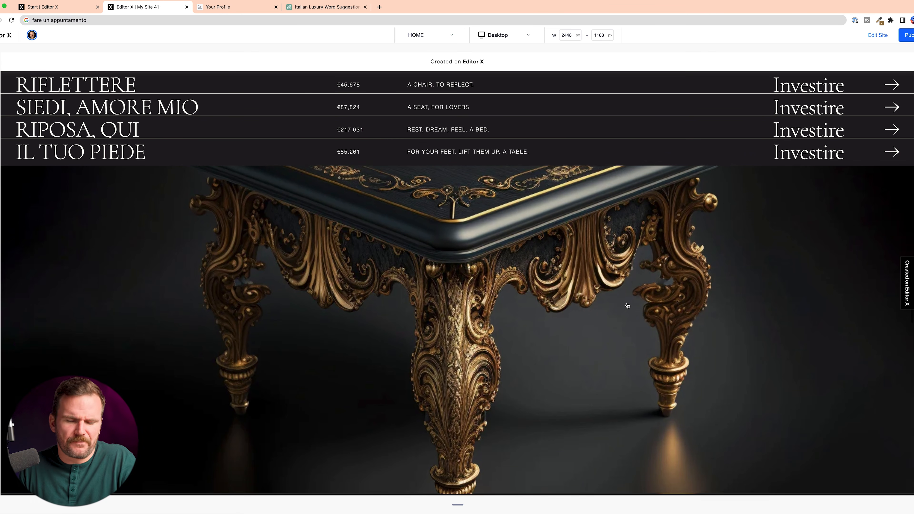
scroll(628, 306, down, 2)
scroll(627, 305, down, 10)
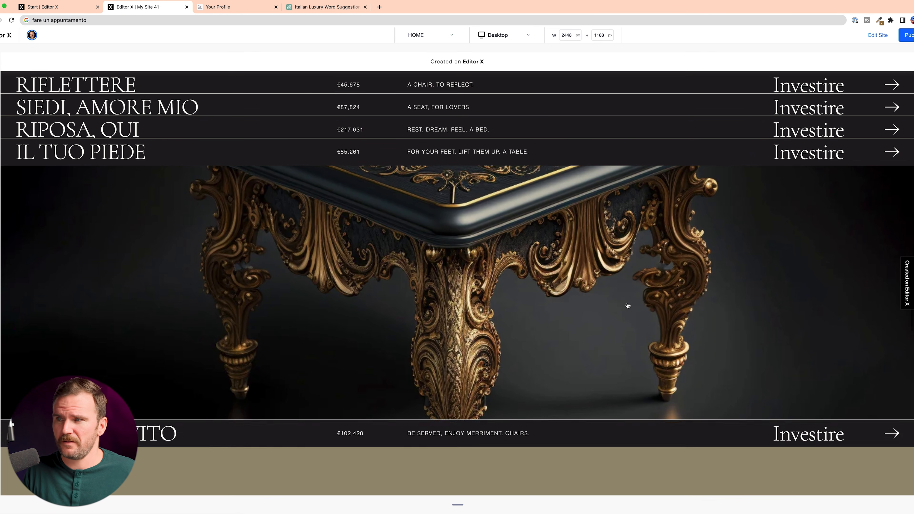
scroll(628, 306, down, 10)
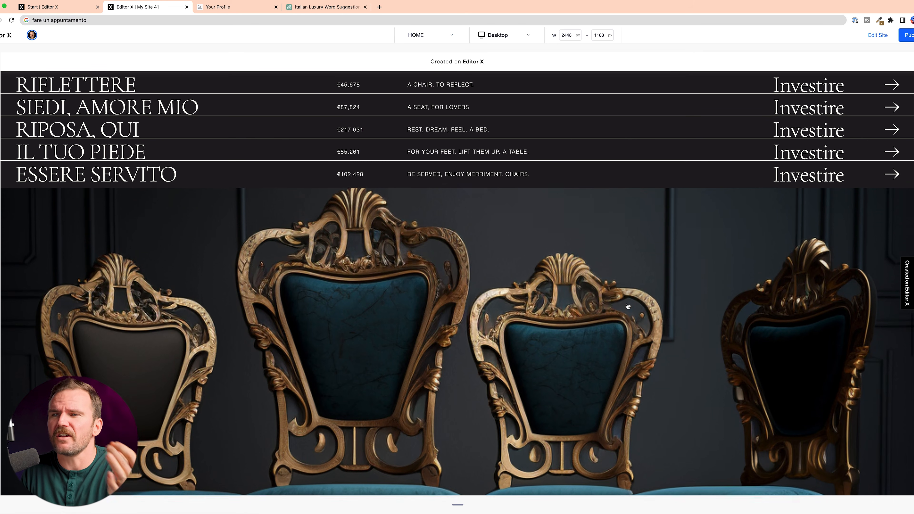
scroll(630, 309, down, 3)
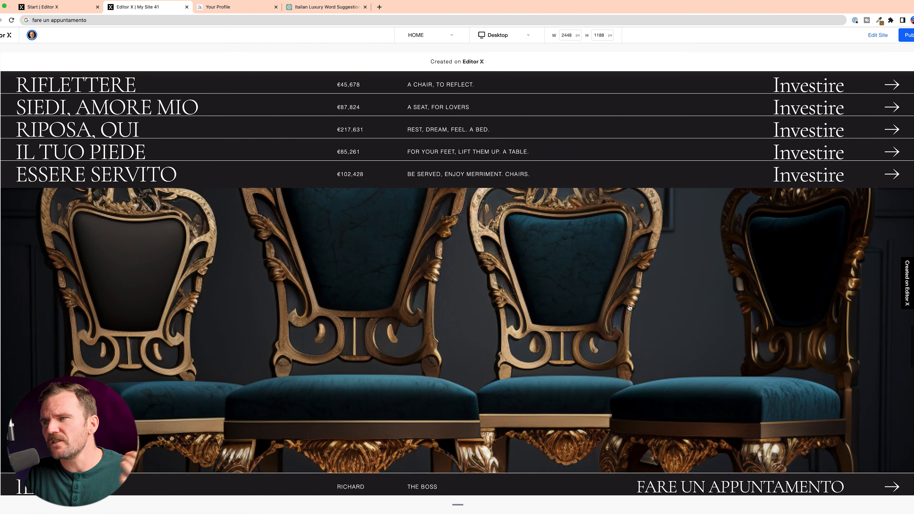
Check the IL CAPO banner, the remaining A.W OFFICE template banner and the footer, and return to the IL CAPO portrait.
scroll(629, 308, down, 10)
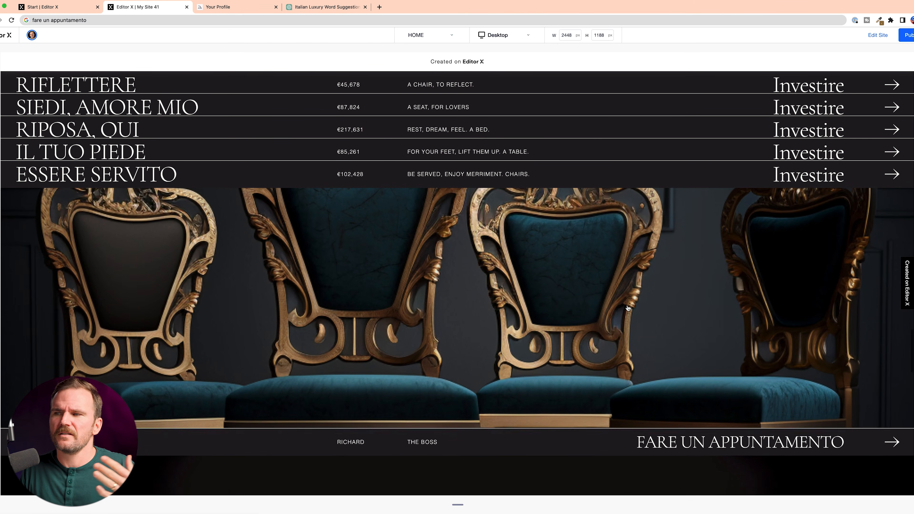
scroll(629, 307, down, 5)
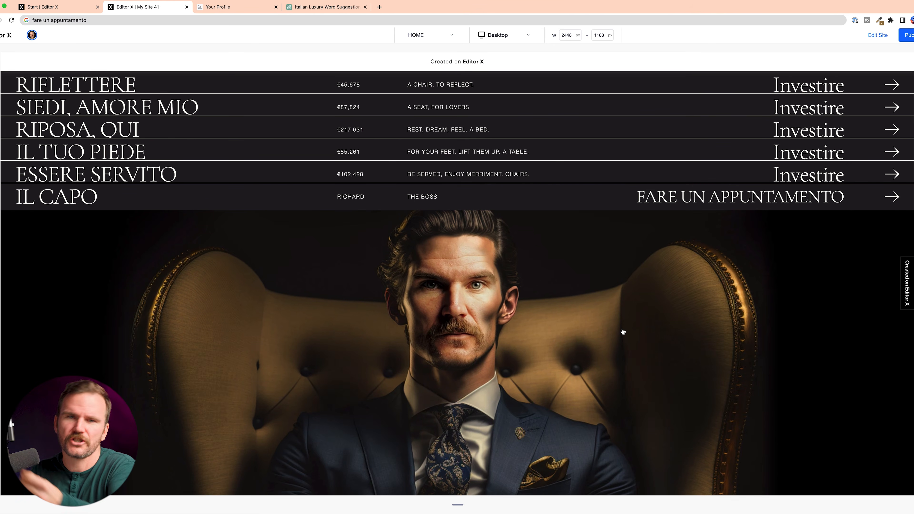
scroll(628, 341, down, 3)
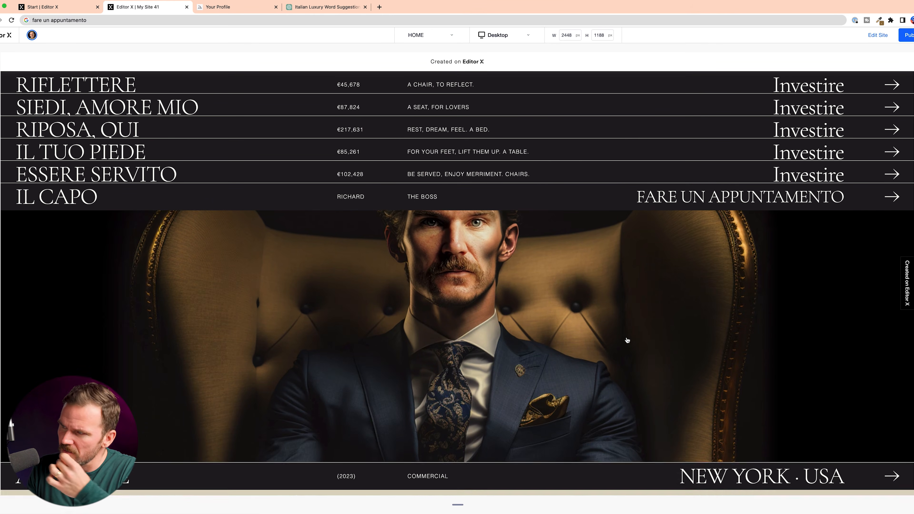
scroll(608, 344, down, 5)
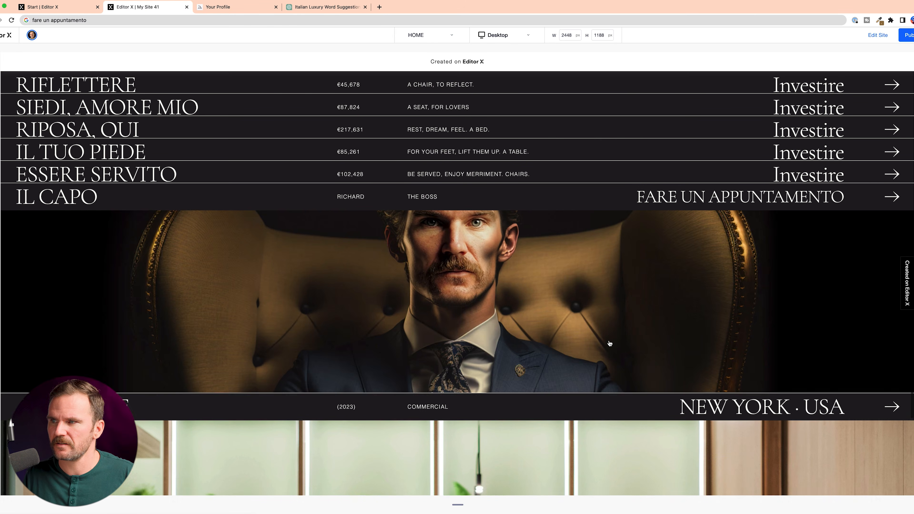
scroll(611, 344, down, 5)
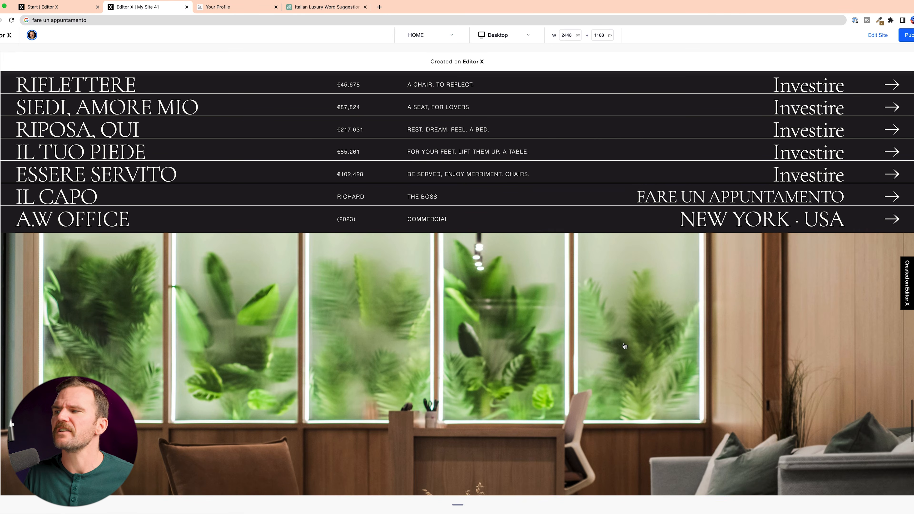
scroll(630, 347, down, 5)
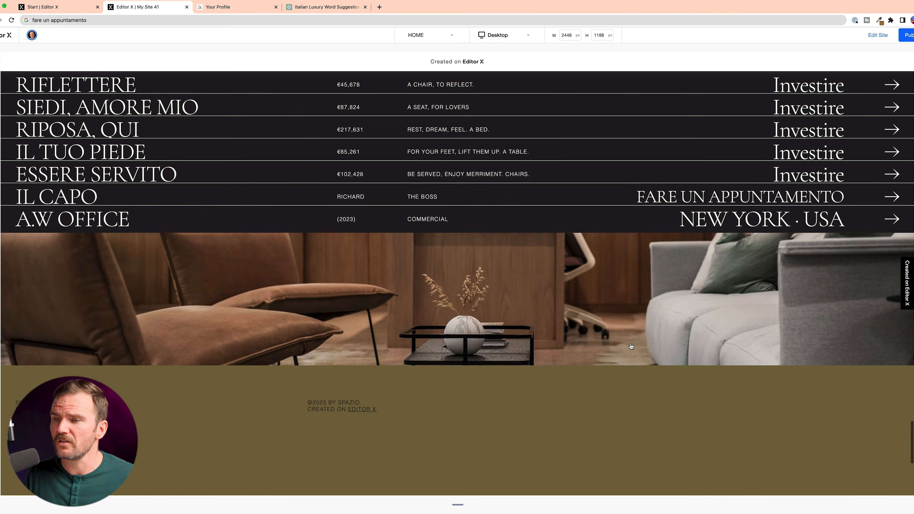
scroll(633, 347, up, 10)
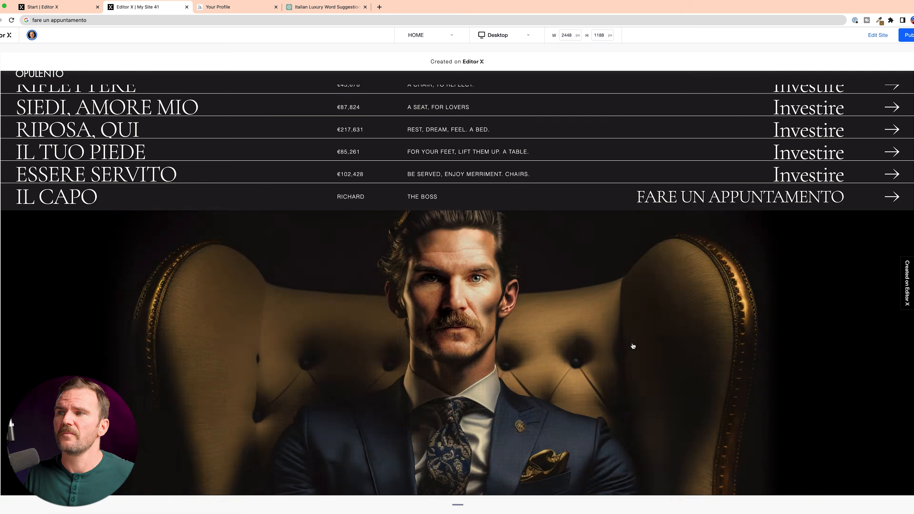